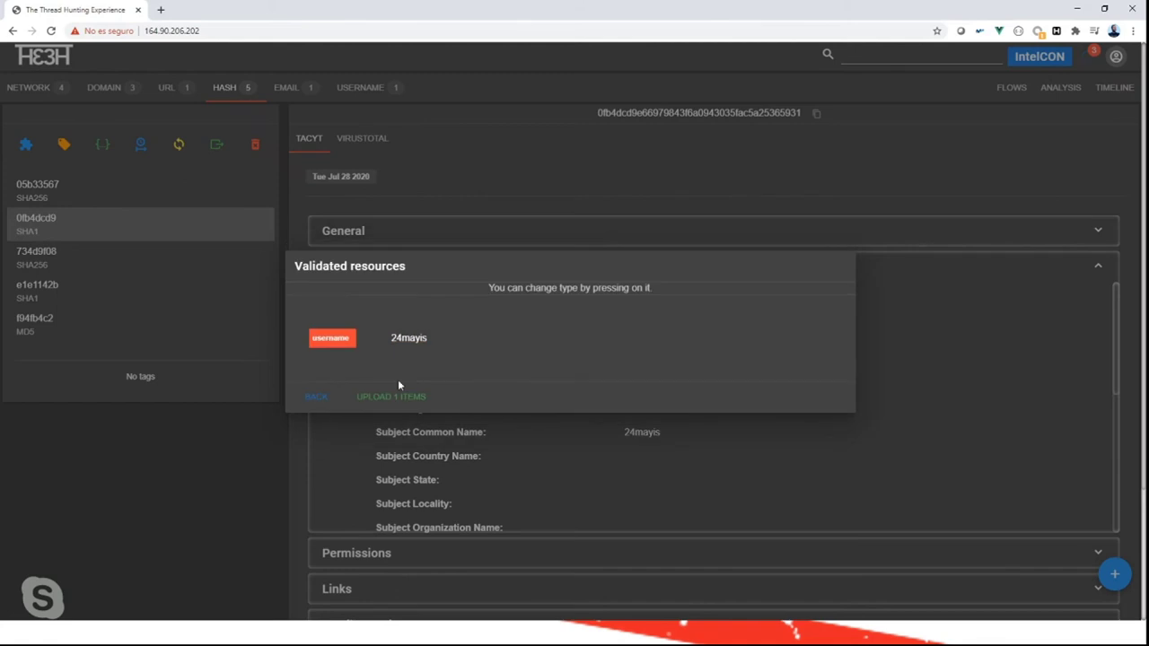
Select the Subject Common Name in hash e1e1142b's certificate details.
{"action": "left_click", "coordinate": [49, 263]}
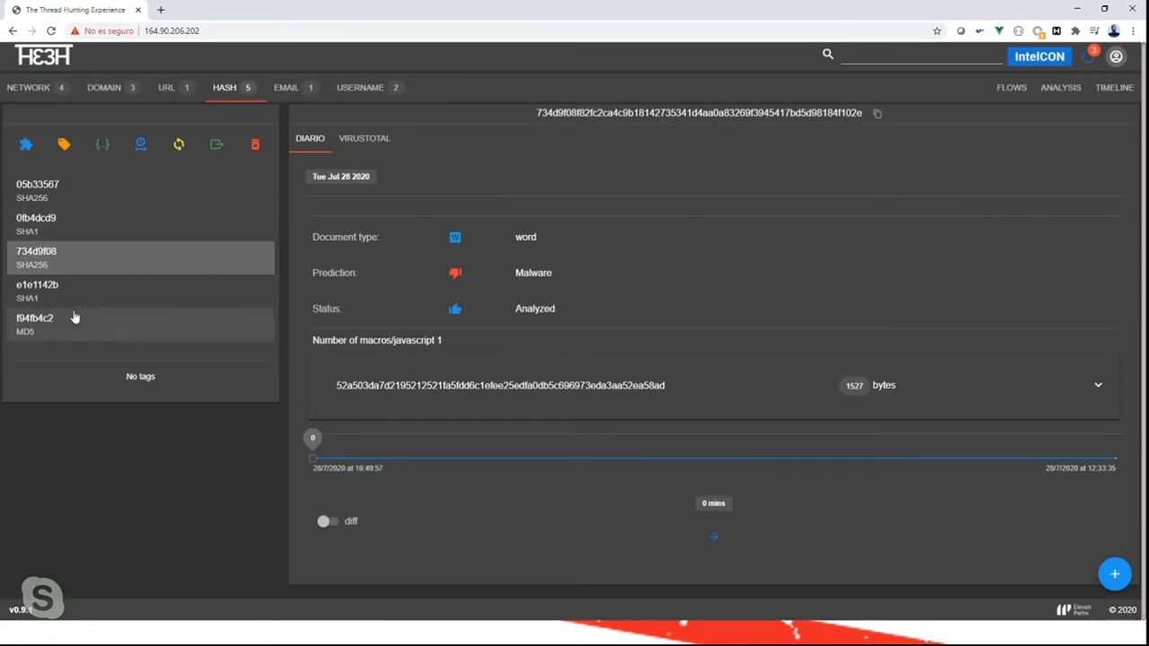
{"action": "left_click", "coordinate": [64, 297]}
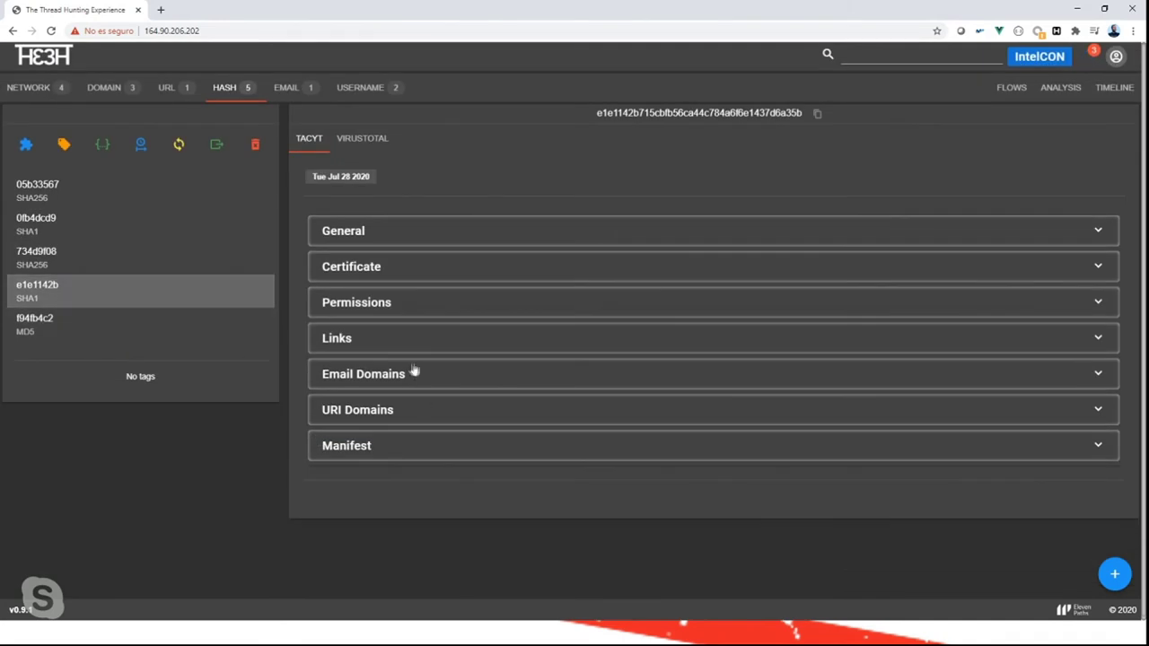
{"action": "left_click", "coordinate": [403, 275]}
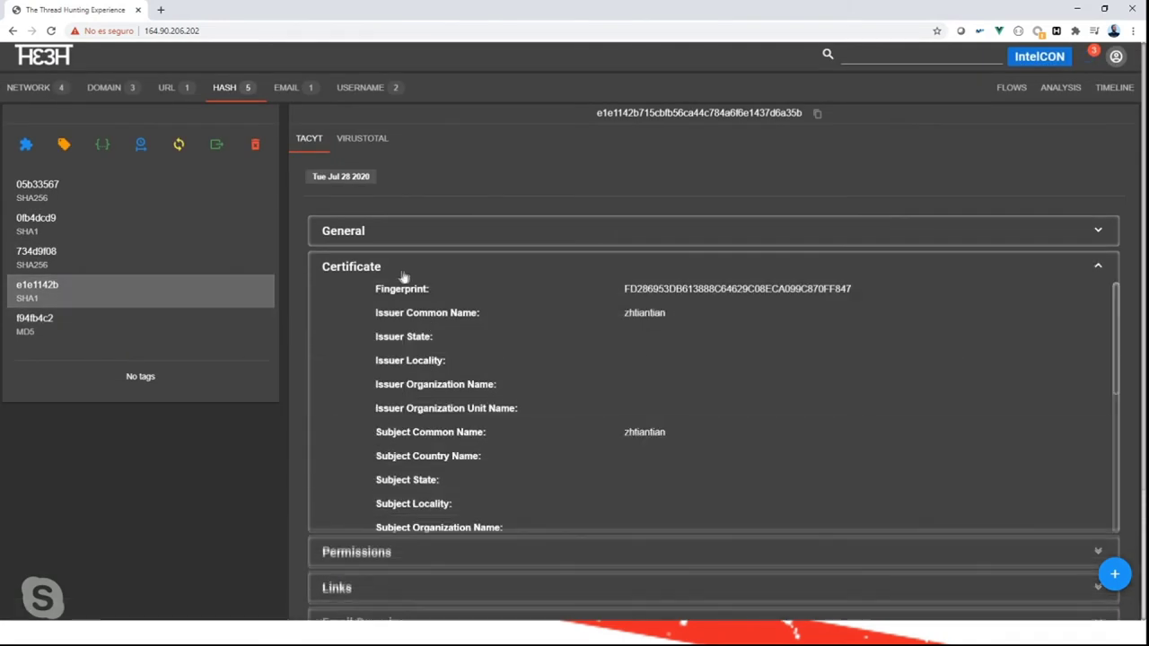
{"action": "double_click", "coordinate": [656, 433]}
{"action": "key", "text": "ctrl+c"}
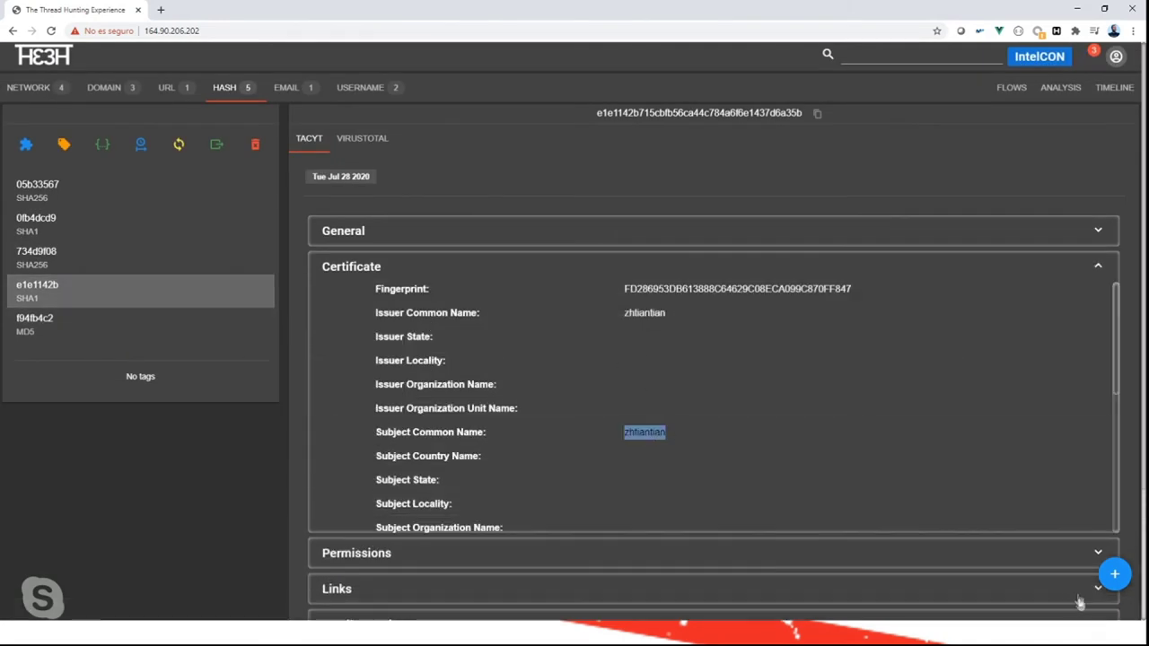
Paste the certificate subject name as a new username resource, validate it and upload it.
{"action": "left_click", "coordinate": [1114, 574]}
{"action": "left_click", "coordinate": [433, 302]}
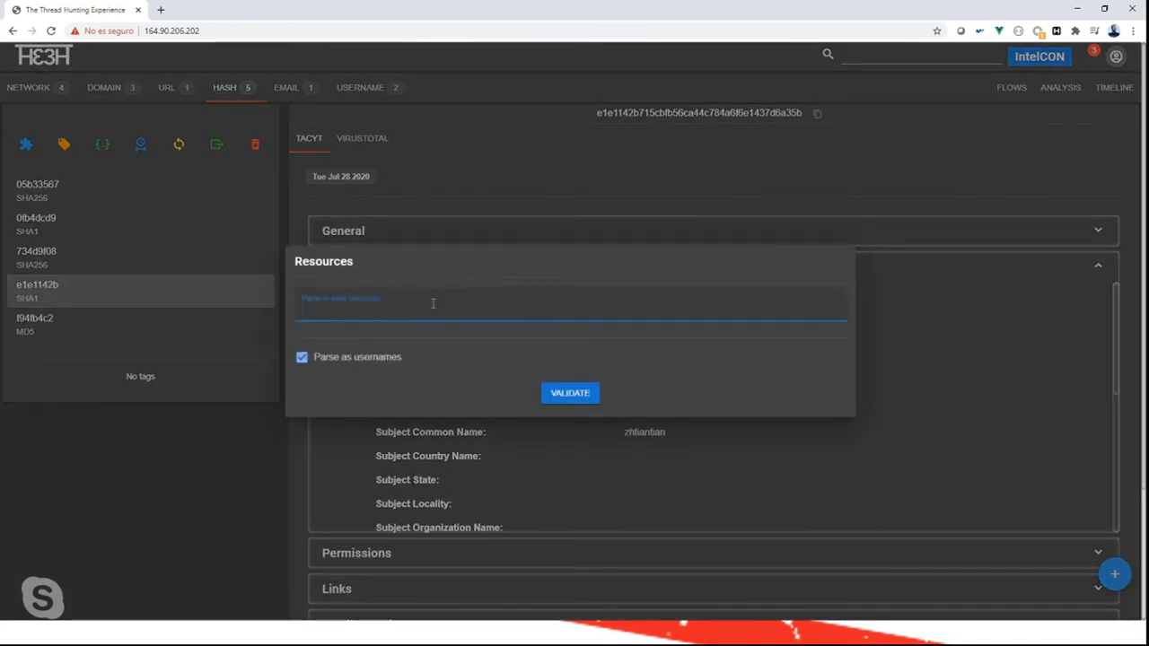
{"action": "key", "text": "ctrl+v"}
{"action": "left_click", "coordinate": [566, 391]}
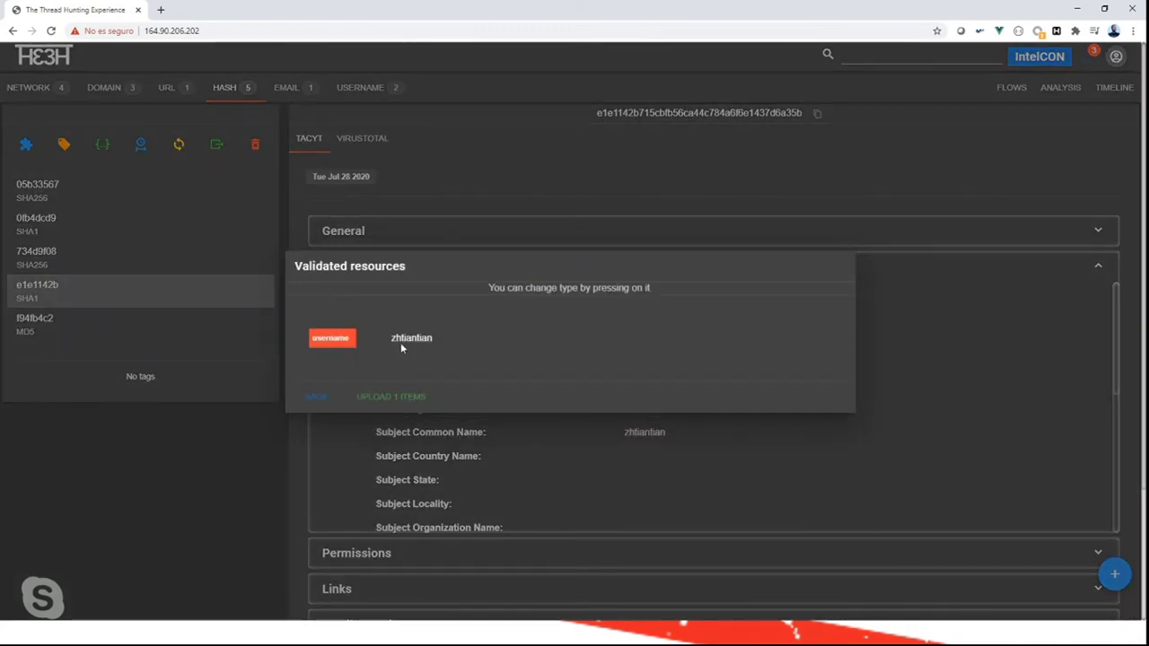
{"action": "left_click", "coordinate": [389, 403]}
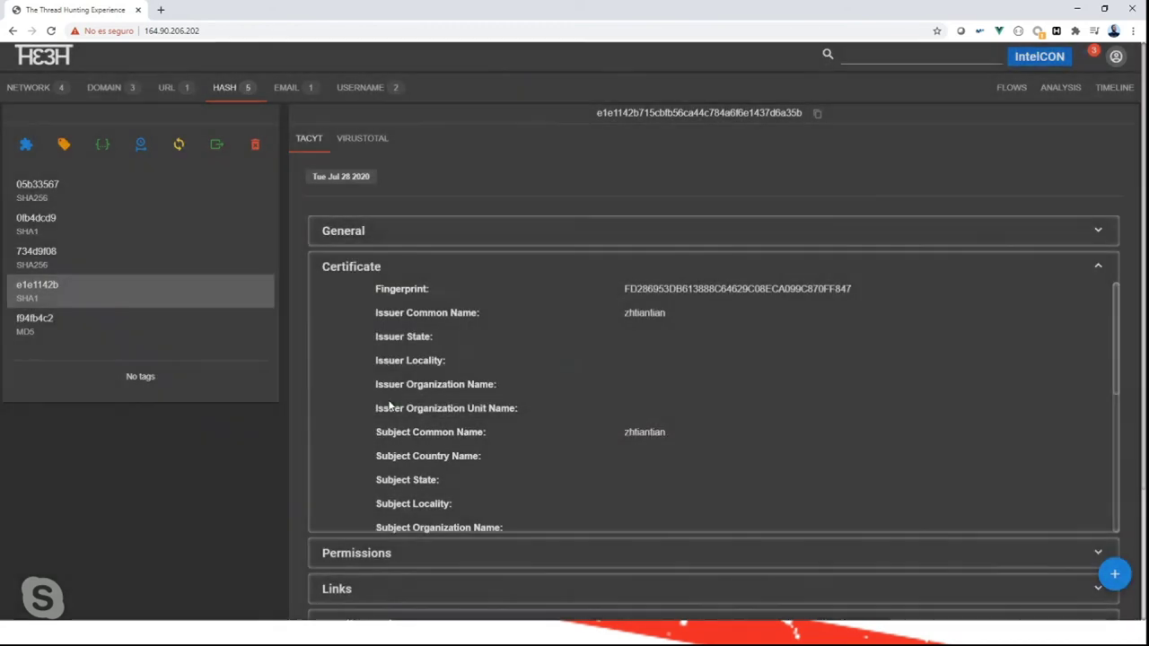
{"action": "left_click", "coordinate": [108, 264]}
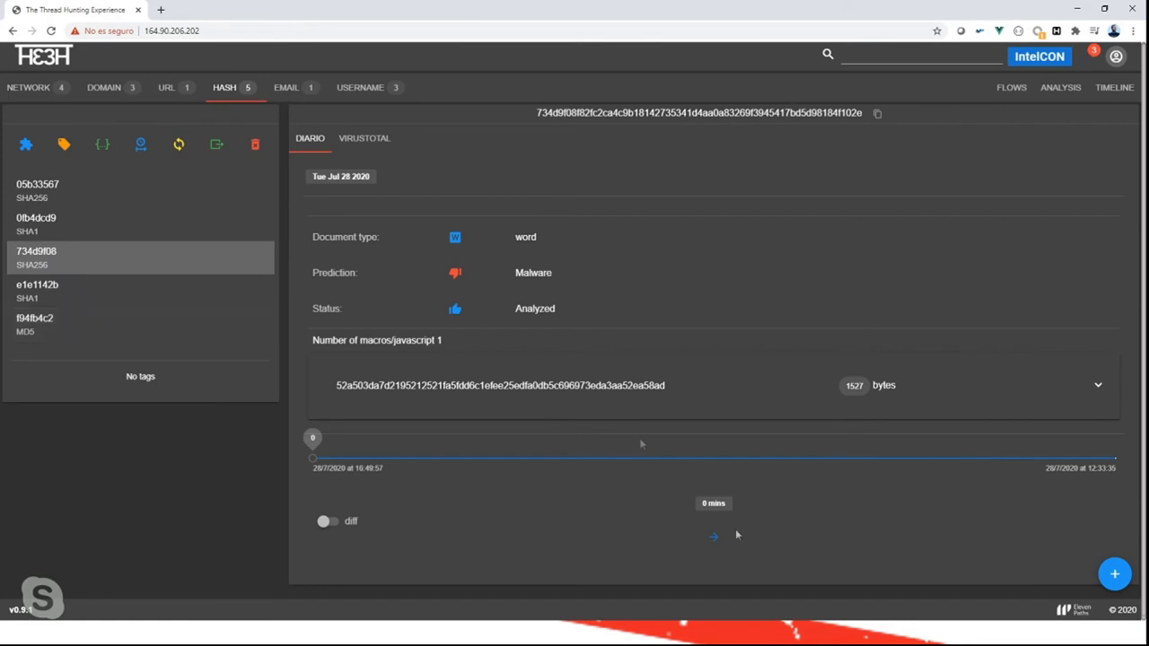
Diff hash 734d9f08's Diario results at the latest timeline point, then reopen hash e1e1142b.
{"action": "left_click", "coordinate": [1116, 462]}
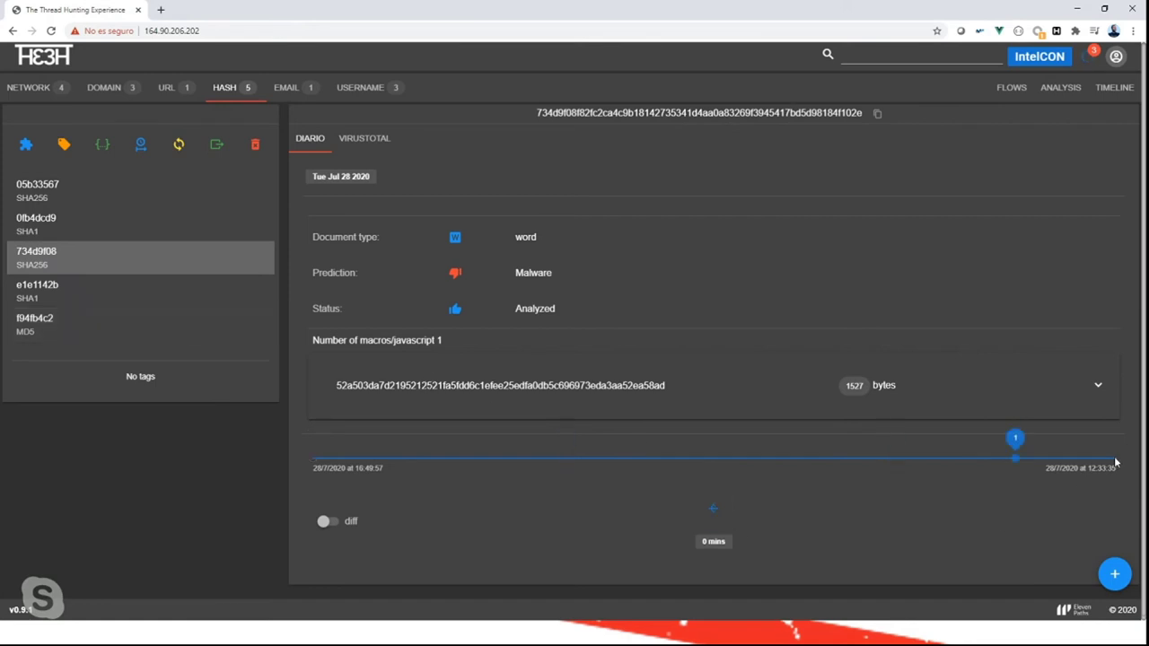
{"action": "left_click", "coordinate": [324, 521]}
{"action": "scroll", "coordinate": [491, 499], "scroll_direction": "down", "scroll_amount": 1}
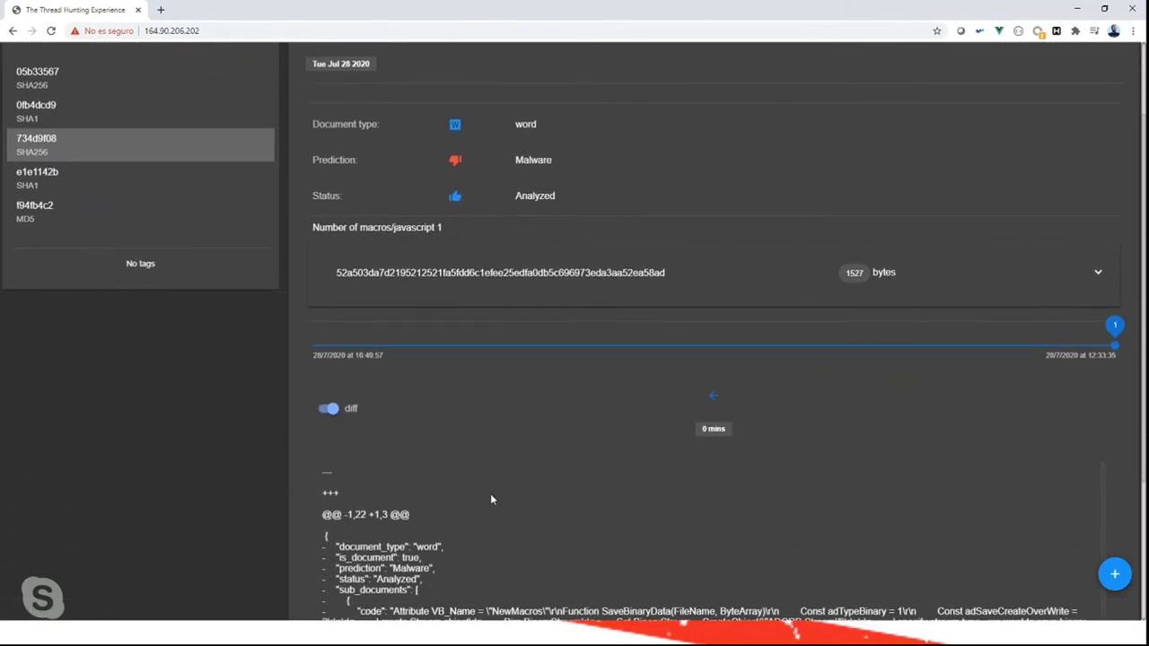
{"action": "scroll", "coordinate": [491, 499], "scroll_direction": "down", "scroll_amount": 2}
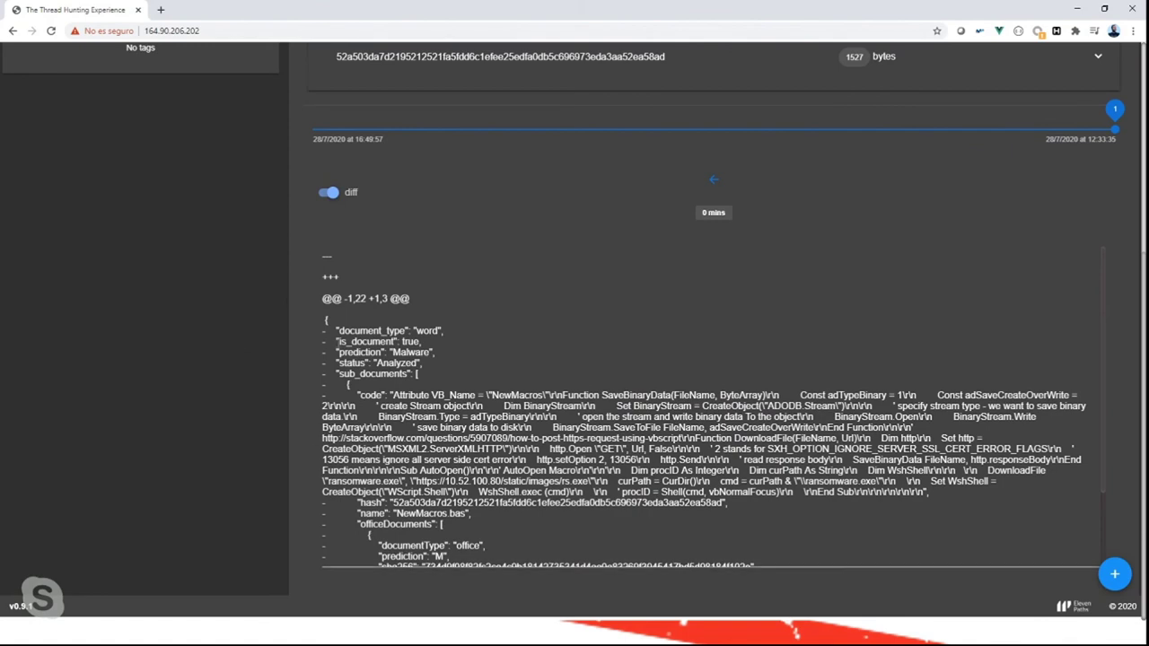
{"action": "scroll", "coordinate": [349, 458], "scroll_direction": "down", "scroll_amount": 3}
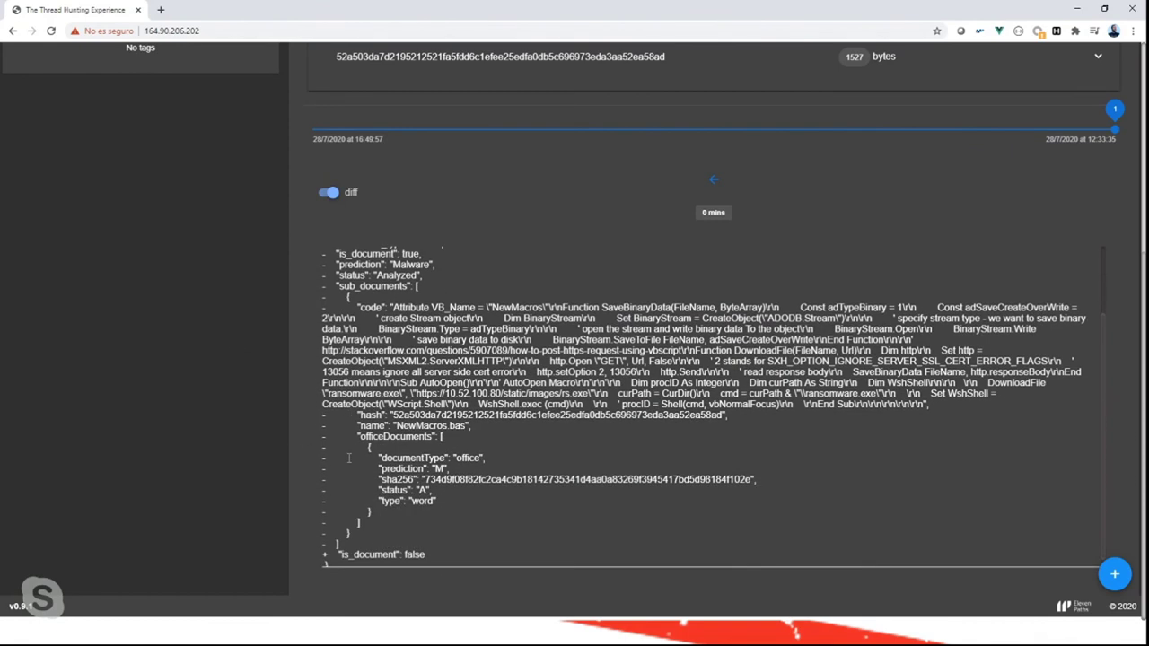
{"action": "scroll", "coordinate": [348, 457], "scroll_direction": "up", "scroll_amount": 1}
{"action": "scroll", "coordinate": [348, 458], "scroll_direction": "down", "scroll_amount": 1}
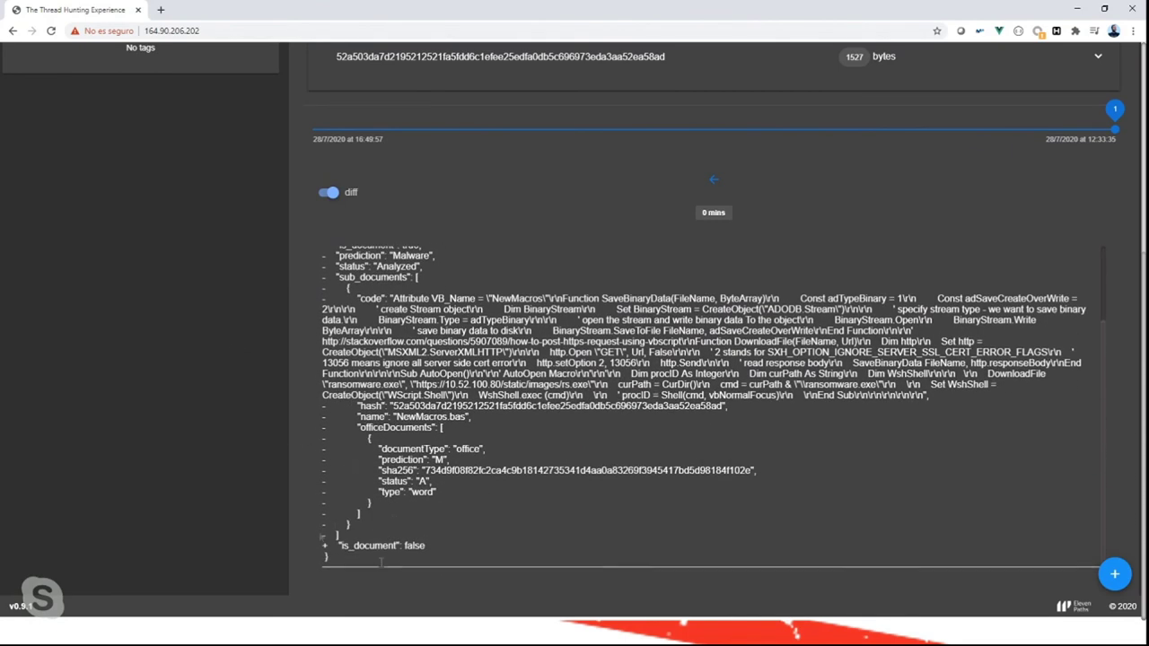
{"action": "scroll", "coordinate": [386, 538], "scroll_direction": "up", "scroll_amount": 2}
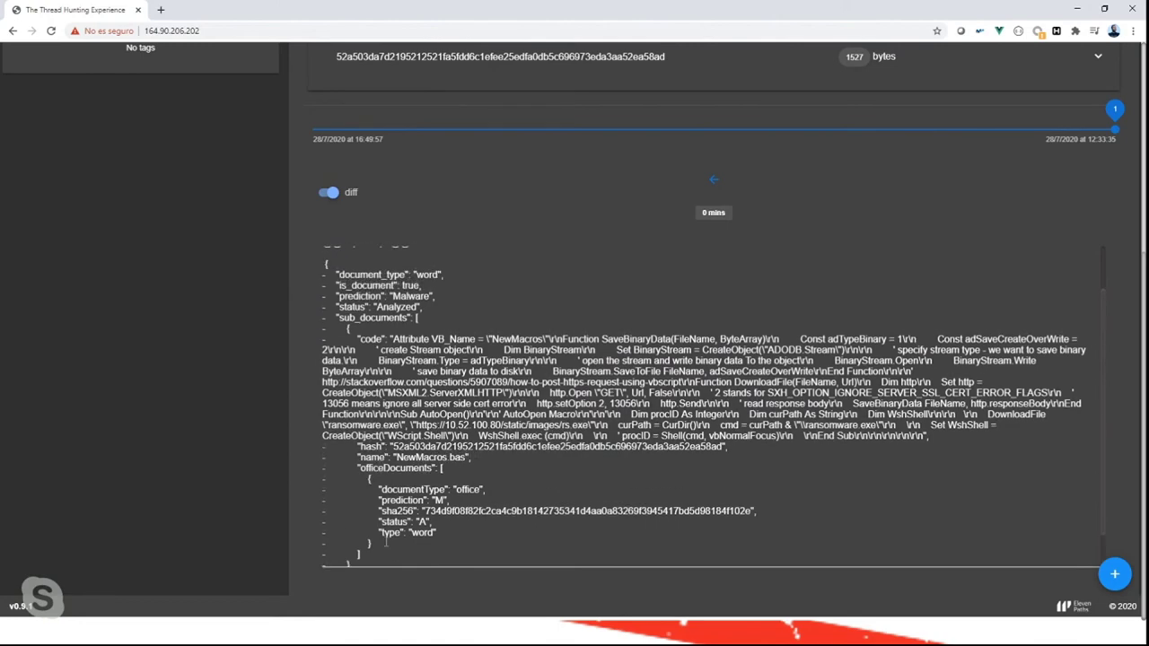
{"action": "scroll", "coordinate": [404, 299], "scroll_direction": "up", "scroll_amount": 3}
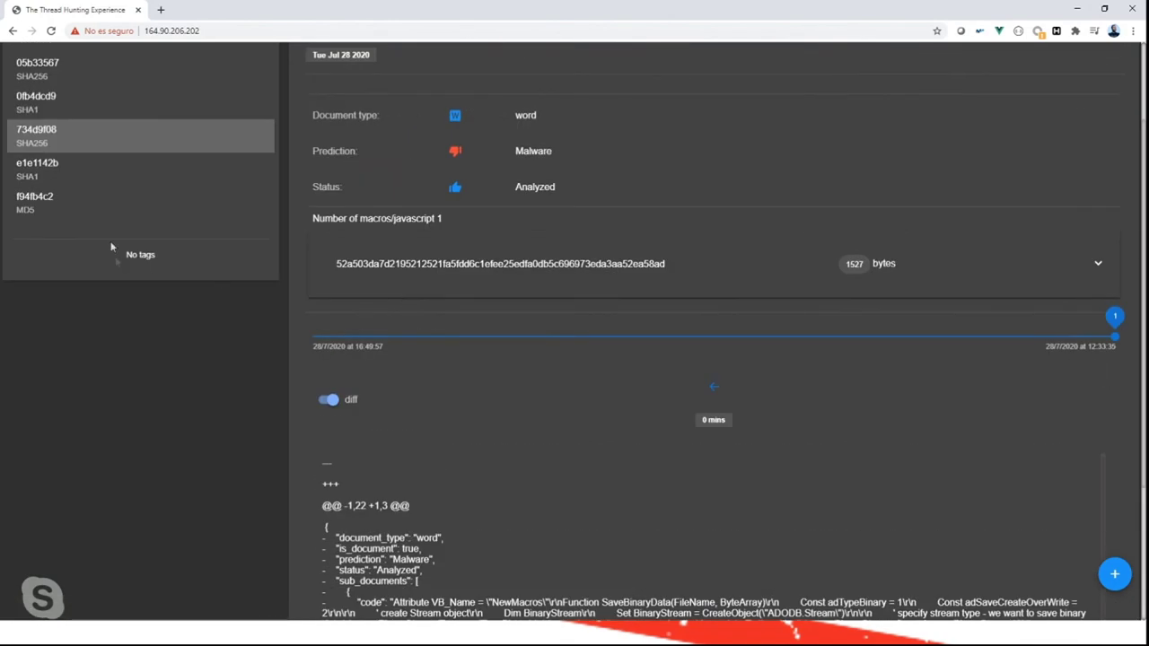
{"action": "scroll", "coordinate": [153, 192], "scroll_direction": "up", "scroll_amount": 2}
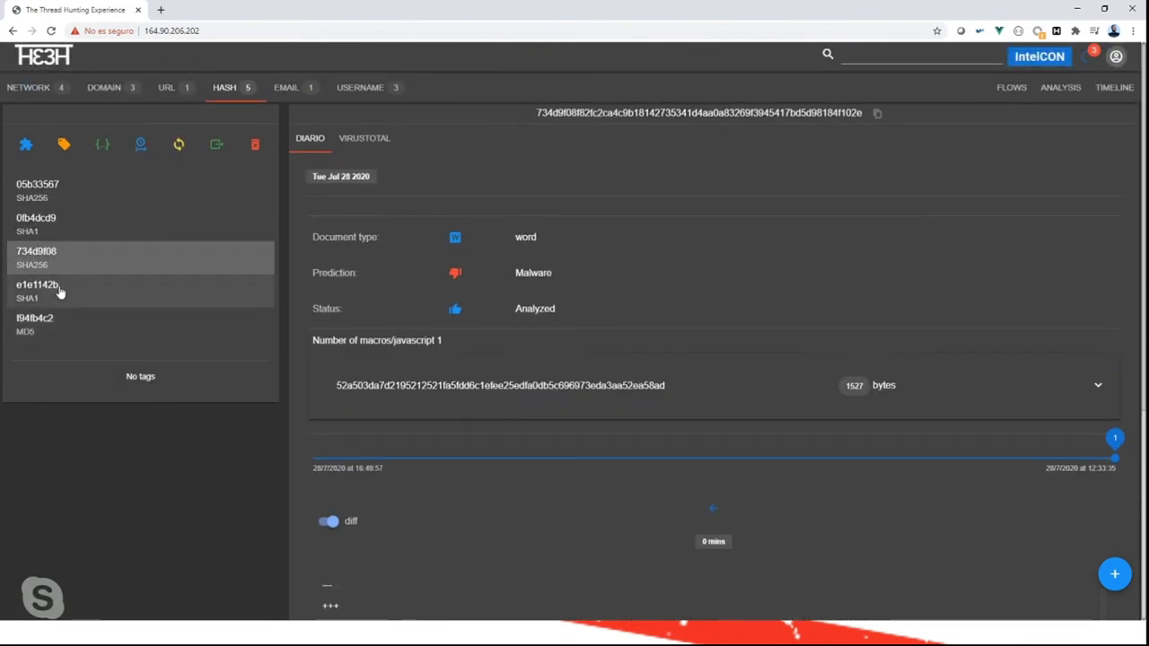
{"action": "left_click", "coordinate": [59, 293]}
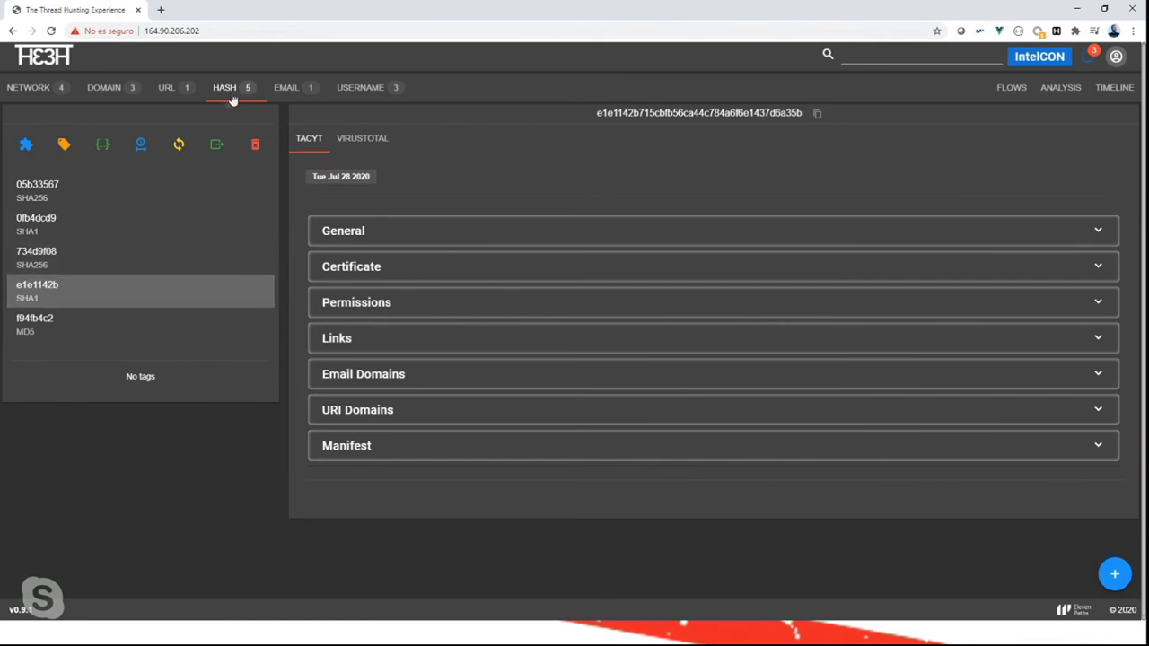
Review the email address's reputation report and available plugins, then show the Username list.
{"action": "left_click", "coordinate": [287, 89]}
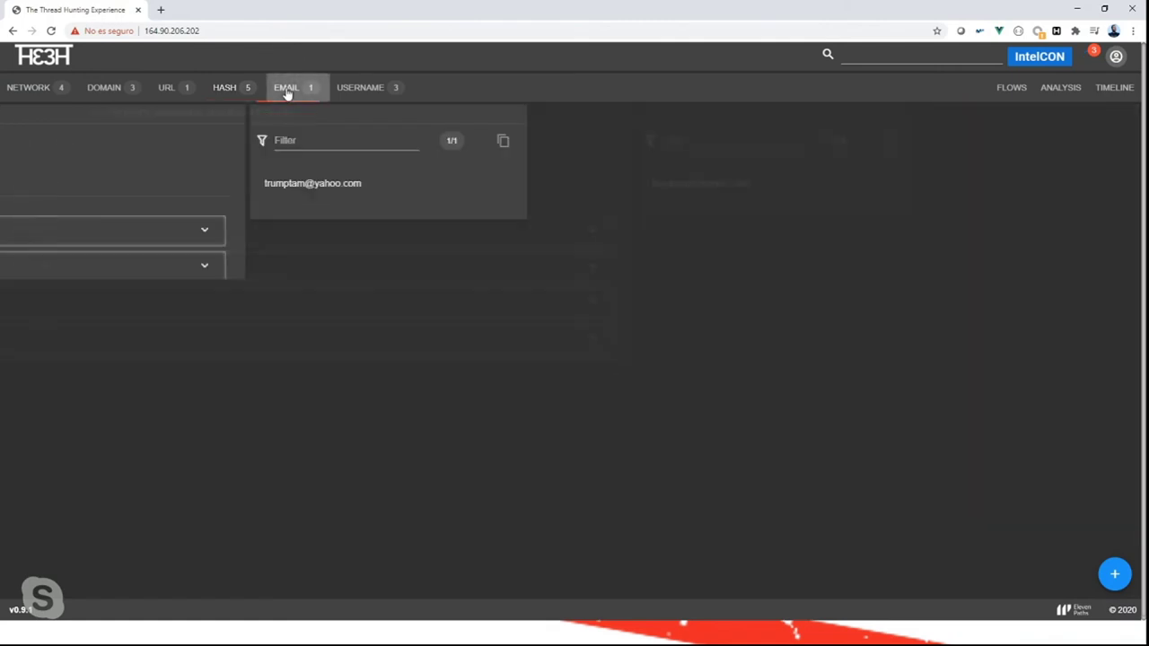
{"action": "left_click", "coordinate": [53, 189]}
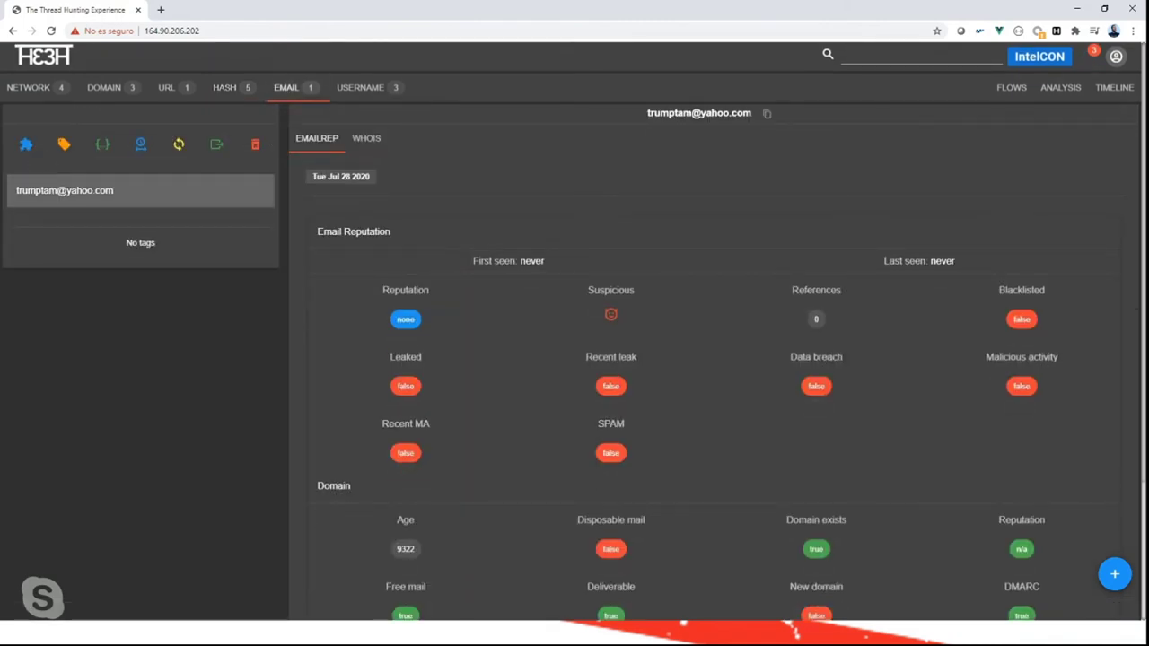
{"action": "left_click", "coordinate": [26, 145]}
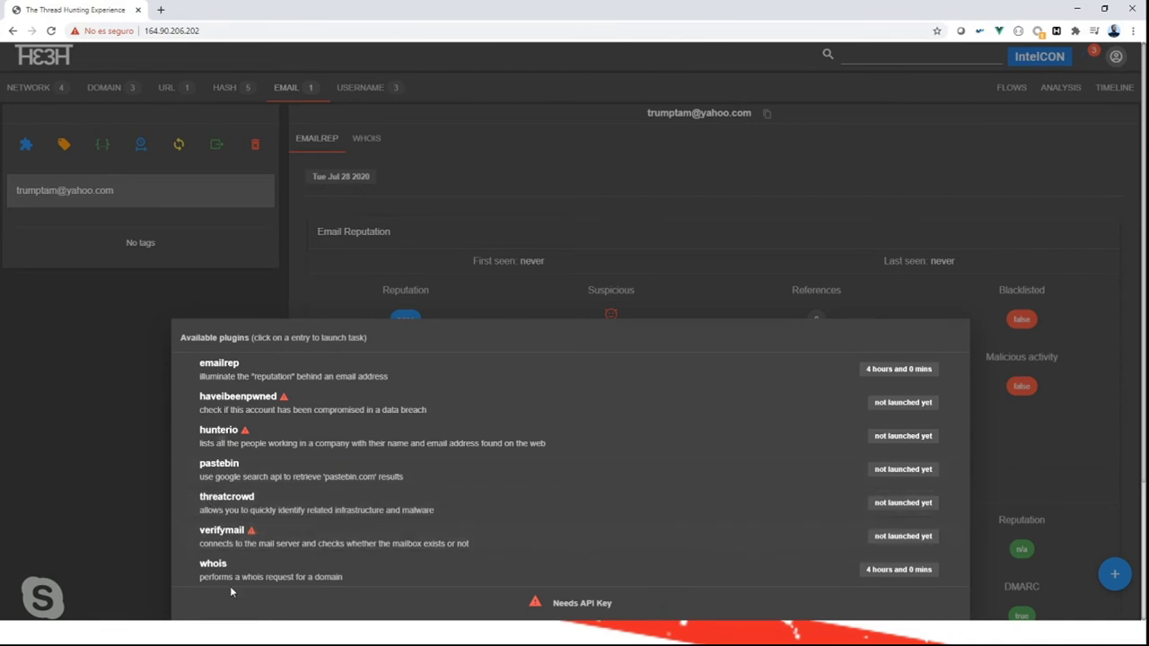
{"action": "left_click", "coordinate": [107, 296]}
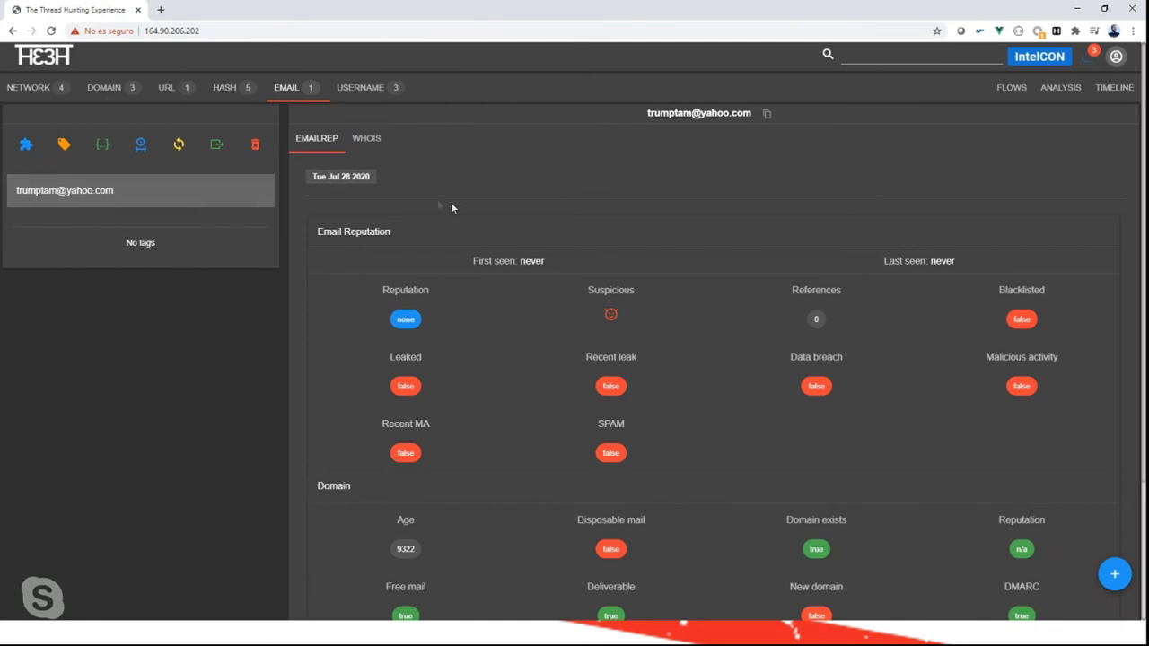
{"action": "left_click", "coordinate": [364, 87]}
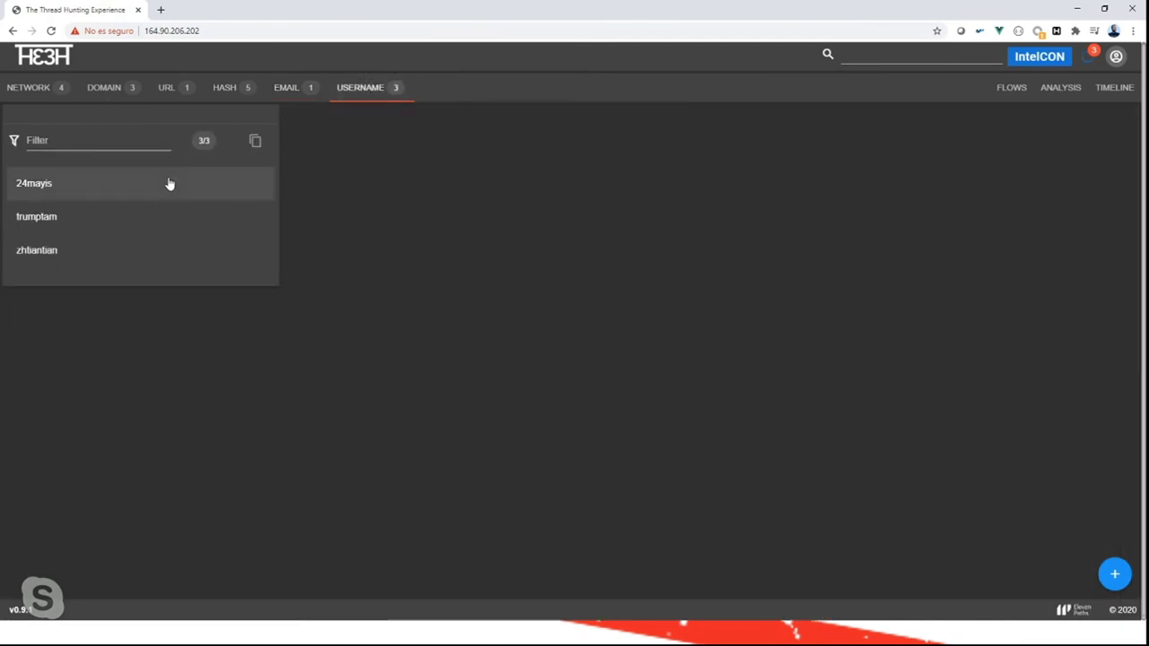
Open the first username's Sherlock results and launch its Instagram profile in a new tab.
{"action": "left_click", "coordinate": [166, 186]}
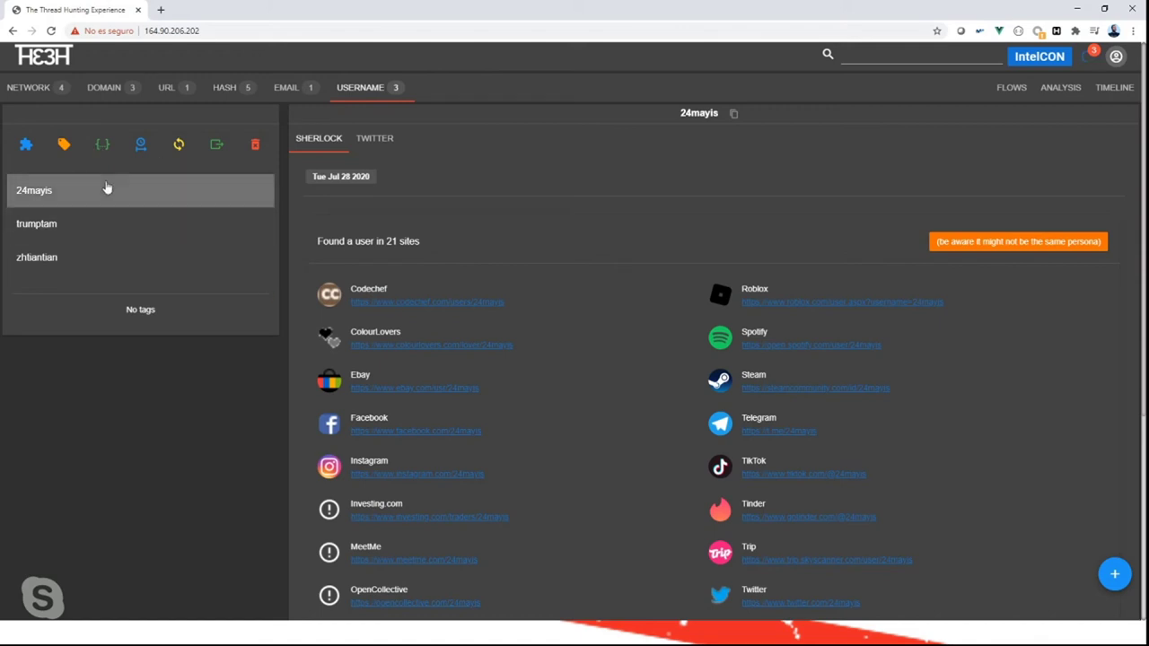
{"action": "scroll", "coordinate": [634, 474], "scroll_direction": "down", "scroll_amount": 3}
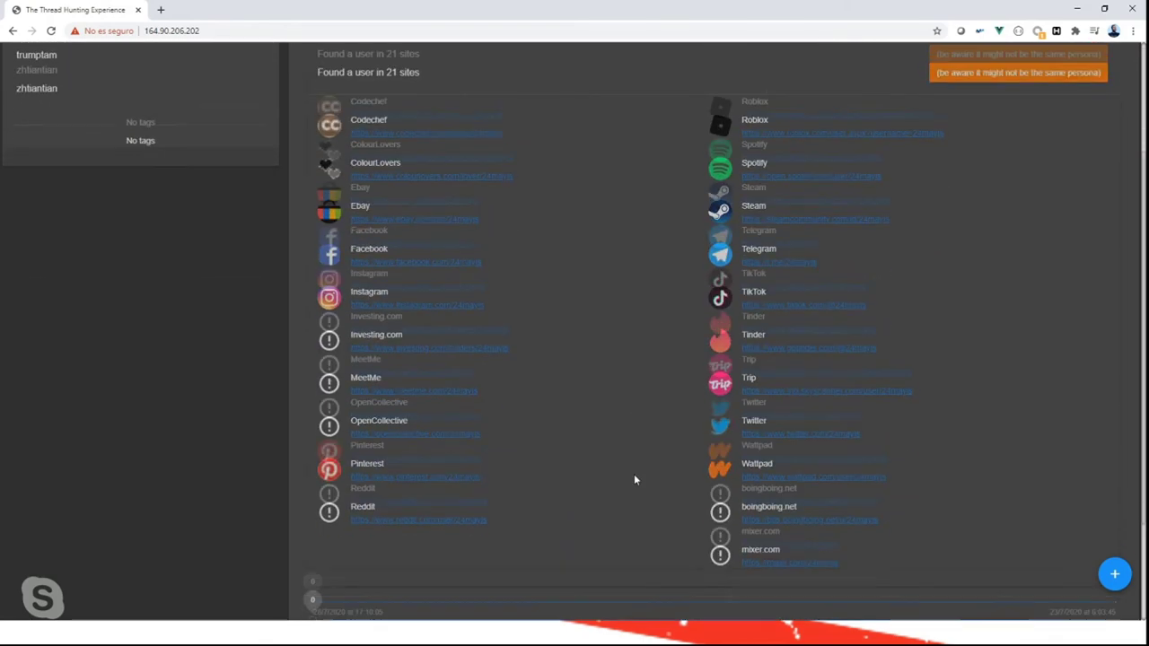
{"action": "scroll", "coordinate": [634, 474], "scroll_direction": "down", "scroll_amount": 2}
{"action": "scroll", "coordinate": [634, 474], "scroll_direction": "up", "scroll_amount": 1}
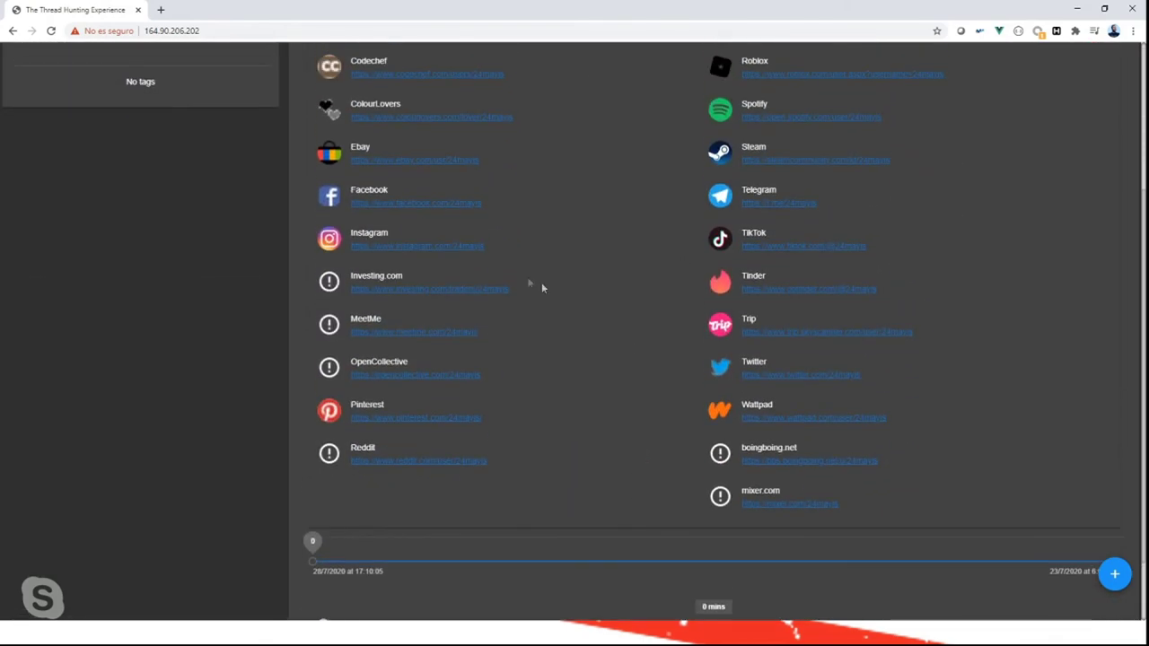
{"action": "right_click", "coordinate": [393, 253]}
{"action": "left_click", "coordinate": [406, 255]}
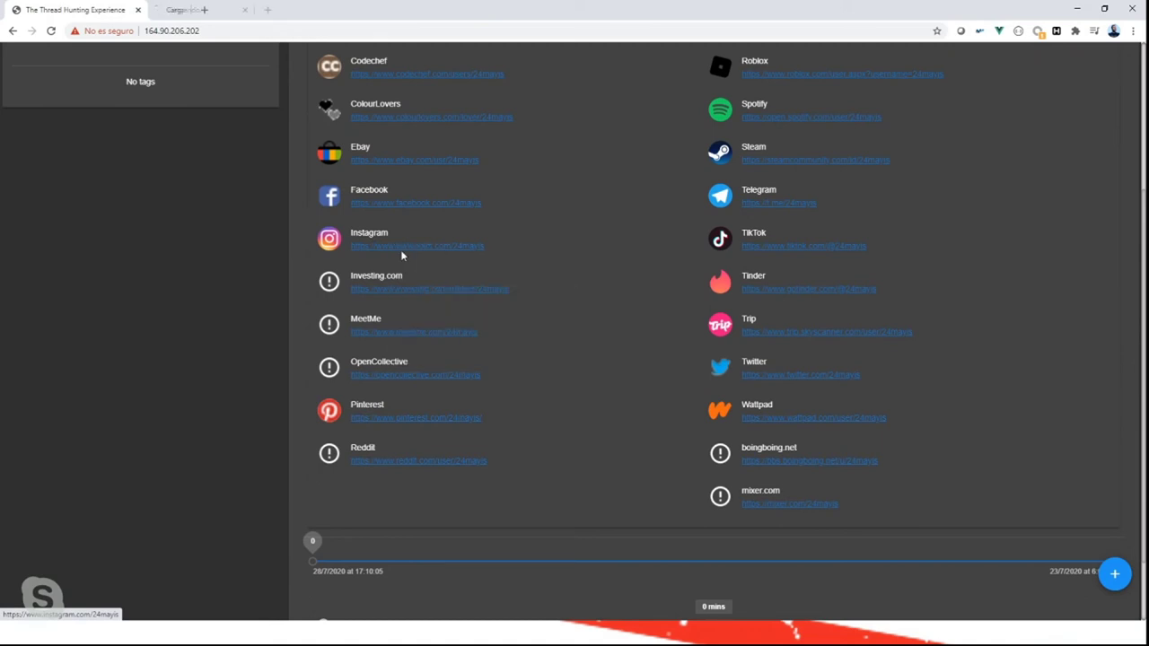
{"action": "right_click", "coordinate": [775, 378]}
Open and review the username's Twitter profile in a new tab, then close the Instagram tab.
{"action": "left_click", "coordinate": [812, 389]}
{"action": "left_click", "coordinate": [340, 11]}
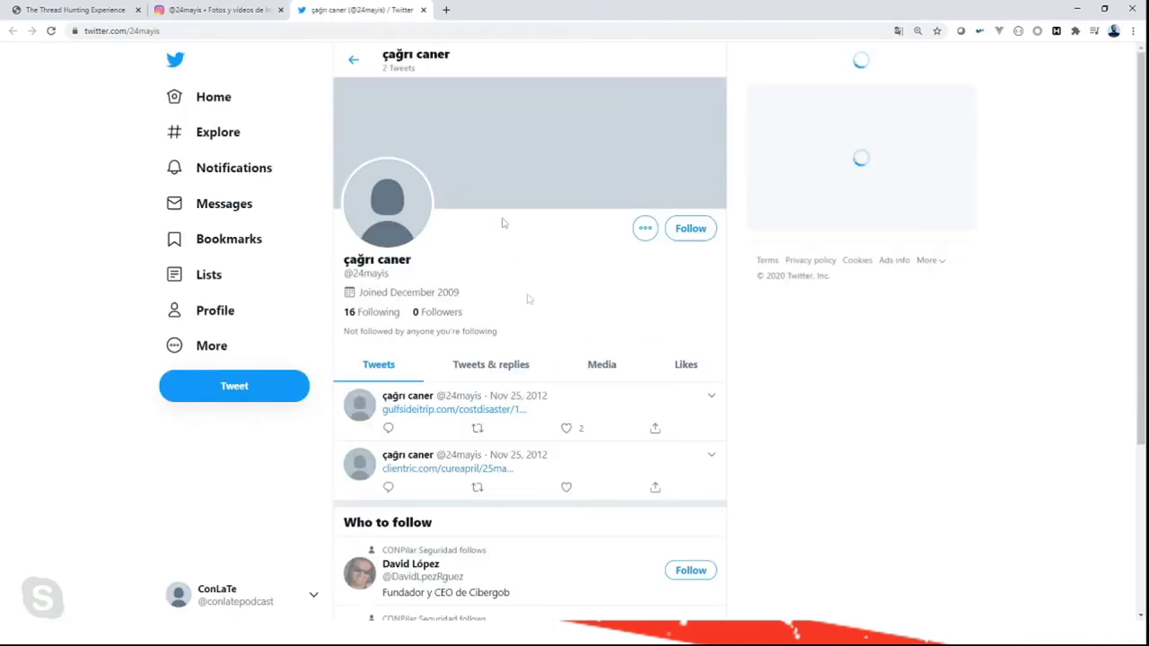
{"action": "scroll", "coordinate": [463, 507], "scroll_direction": "down", "scroll_amount": 2}
{"action": "scroll", "coordinate": [462, 507], "scroll_direction": "down", "scroll_amount": 1}
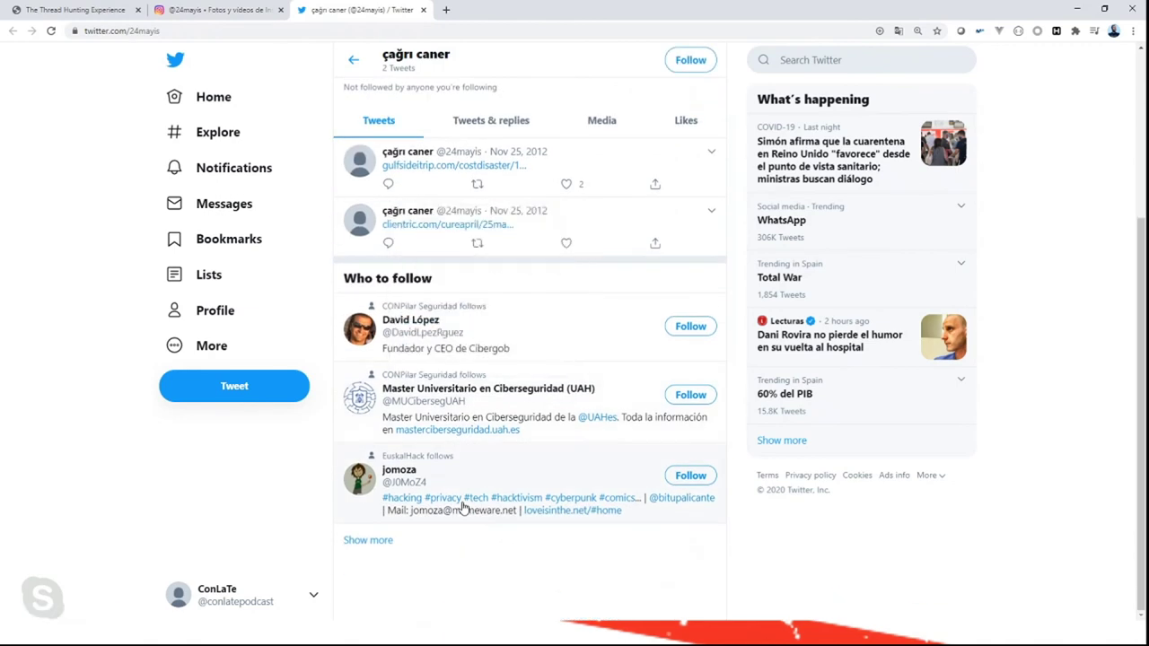
{"action": "scroll", "coordinate": [463, 507], "scroll_direction": "up", "scroll_amount": 3}
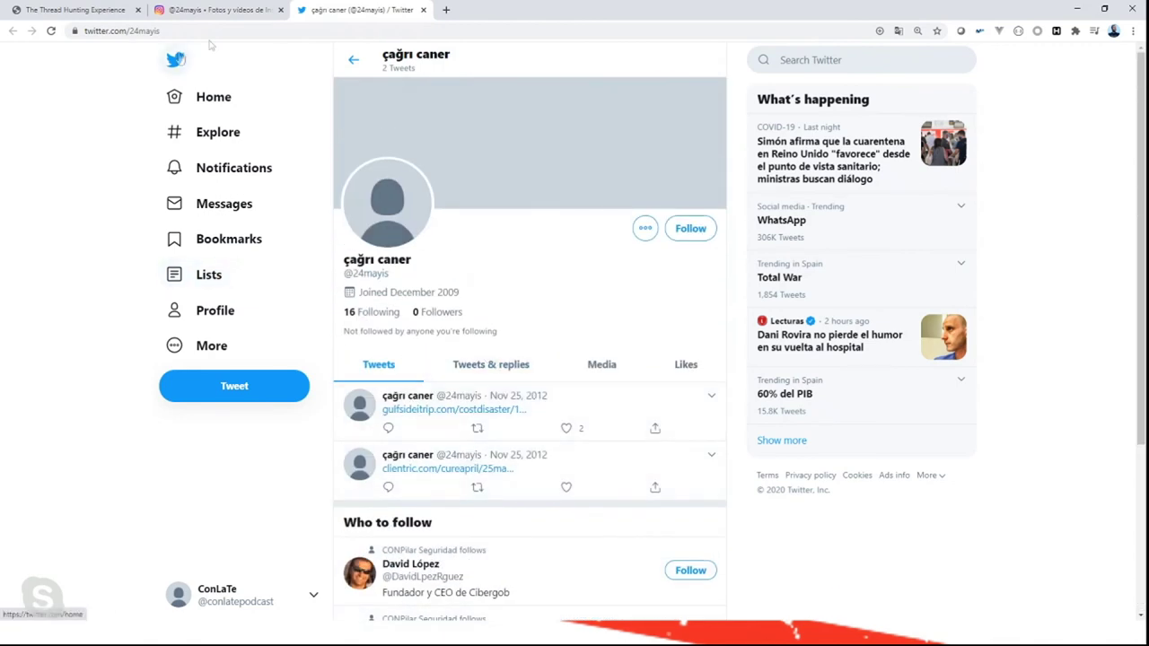
{"action": "left_click", "coordinate": [241, 10]}
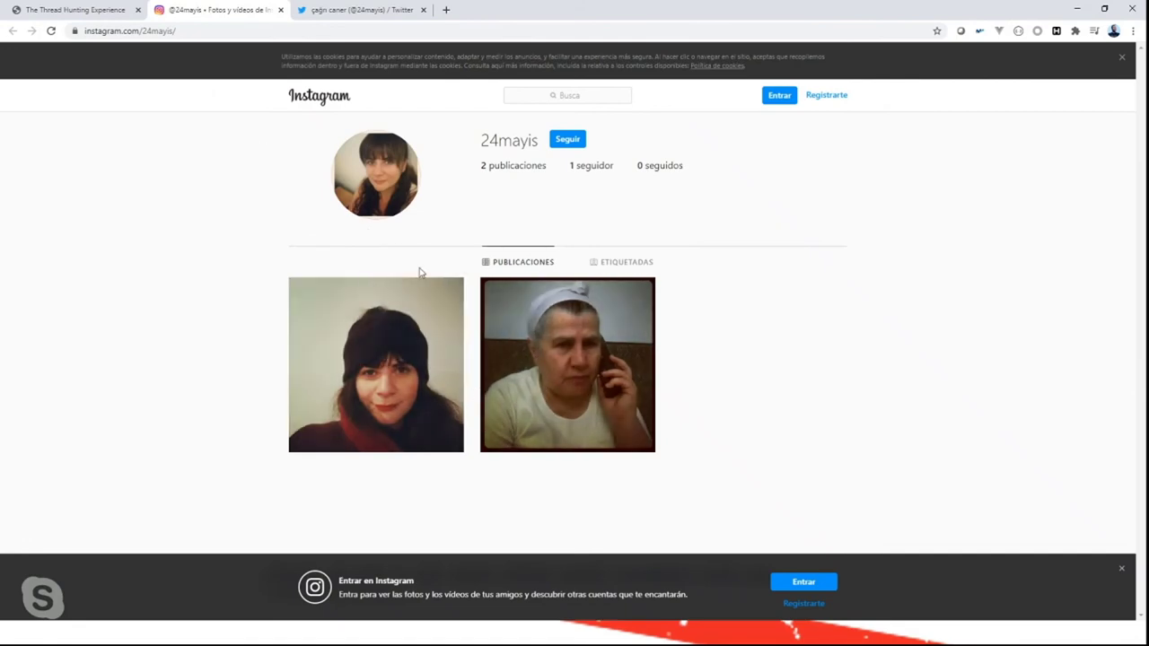
{"action": "left_click", "coordinate": [280, 10]}
Close the Twitter tab and check which plugins are available for the username.
{"action": "left_click", "coordinate": [280, 10]}
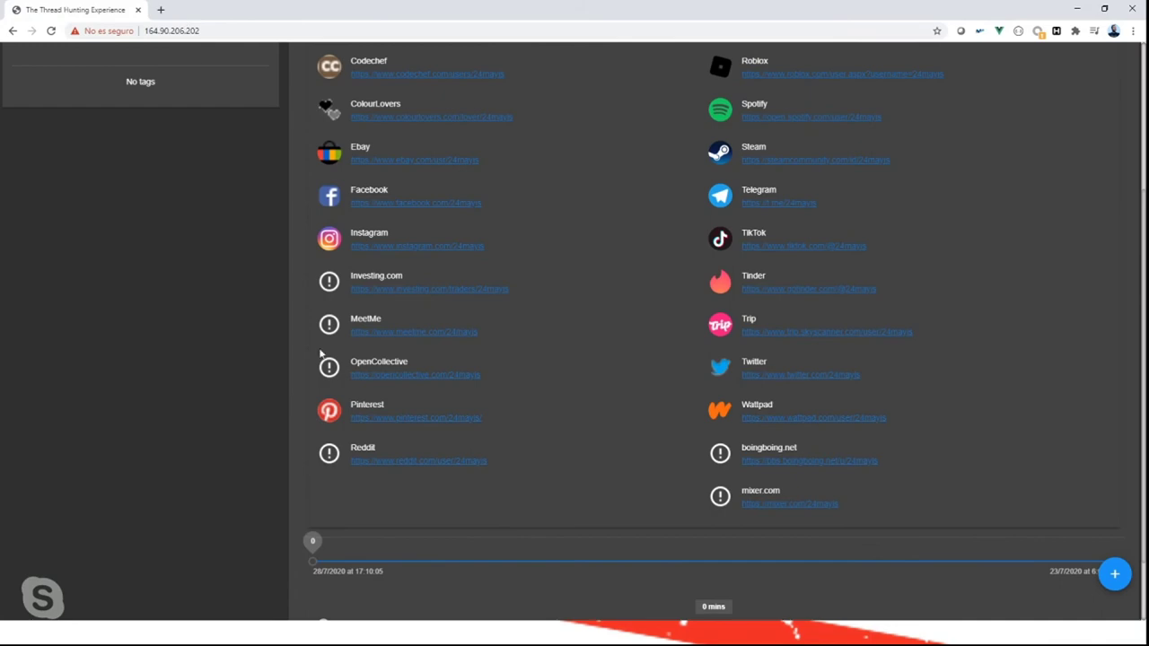
{"action": "scroll", "coordinate": [263, 281], "scroll_direction": "up", "scroll_amount": 3}
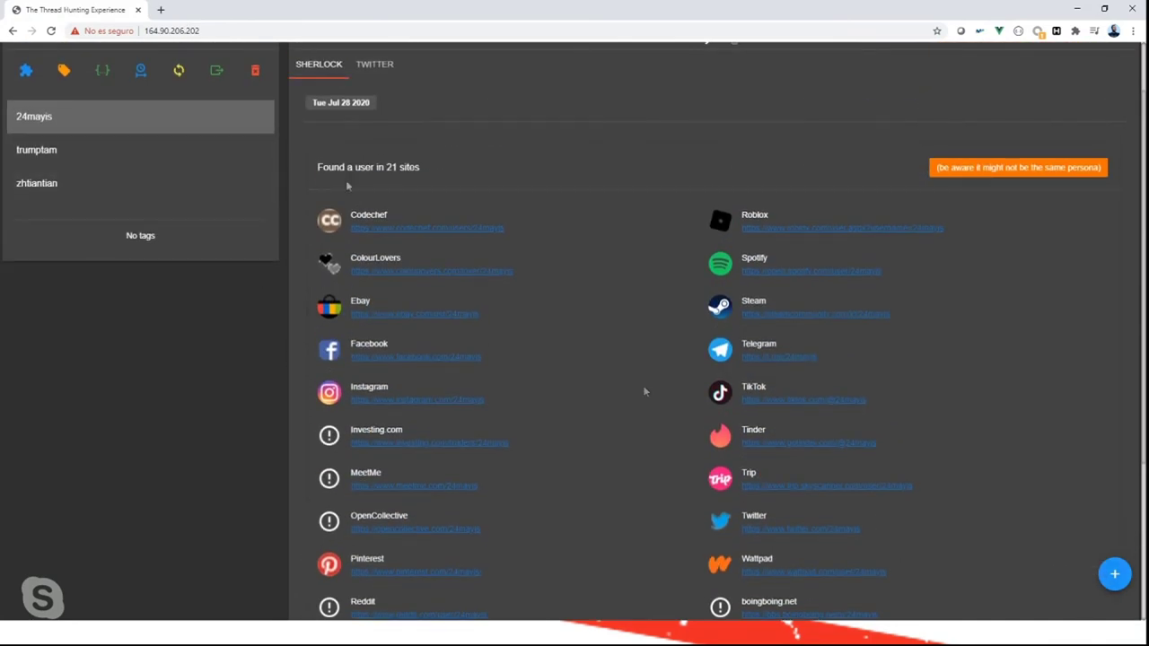
{"action": "left_click", "coordinate": [26, 70]}
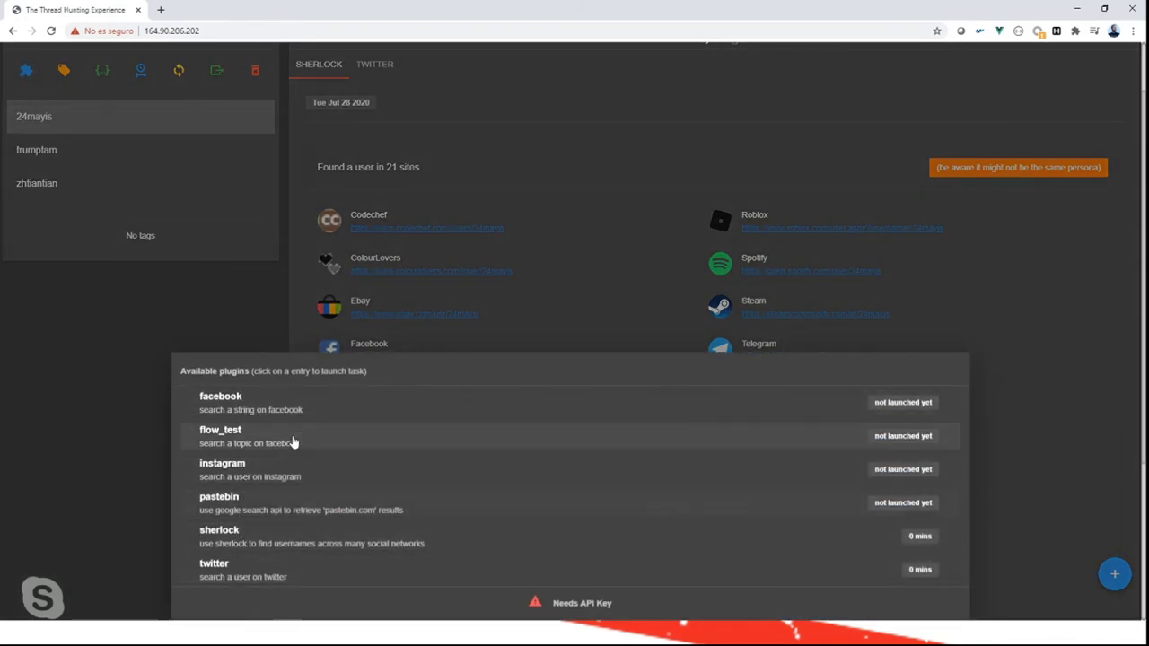
{"action": "left_click", "coordinate": [1111, 580]}
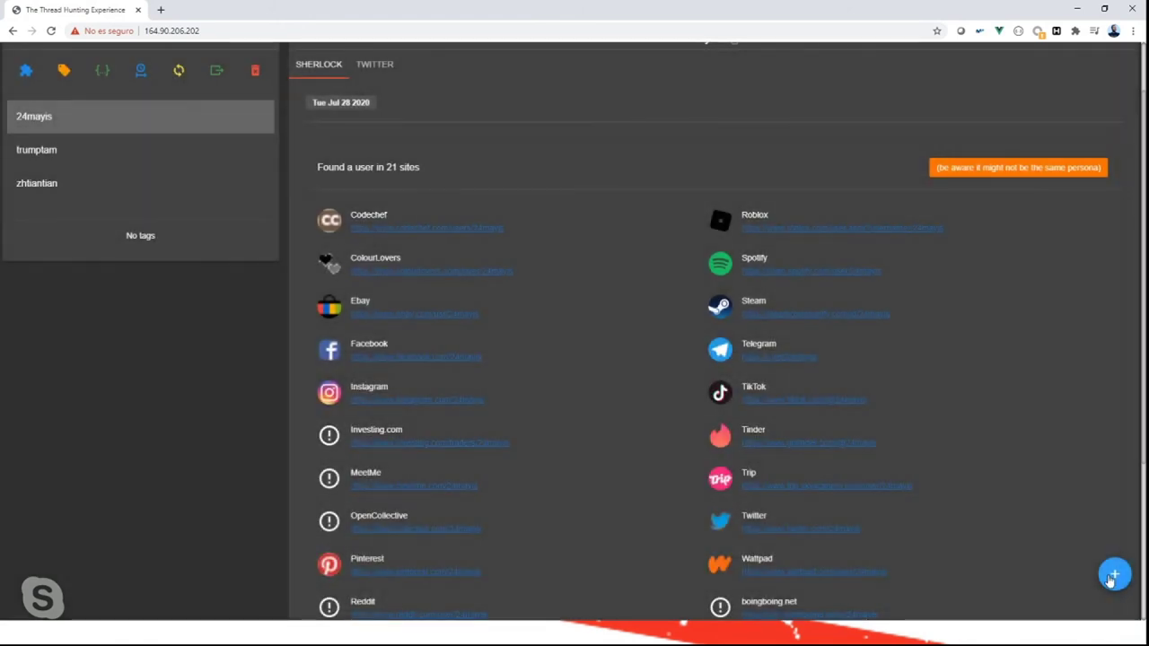
Add the person's full name as a username resource and view its Instagram matches.
{"action": "left_click", "coordinate": [1113, 576]}
{"action": "left_click", "coordinate": [442, 287]}
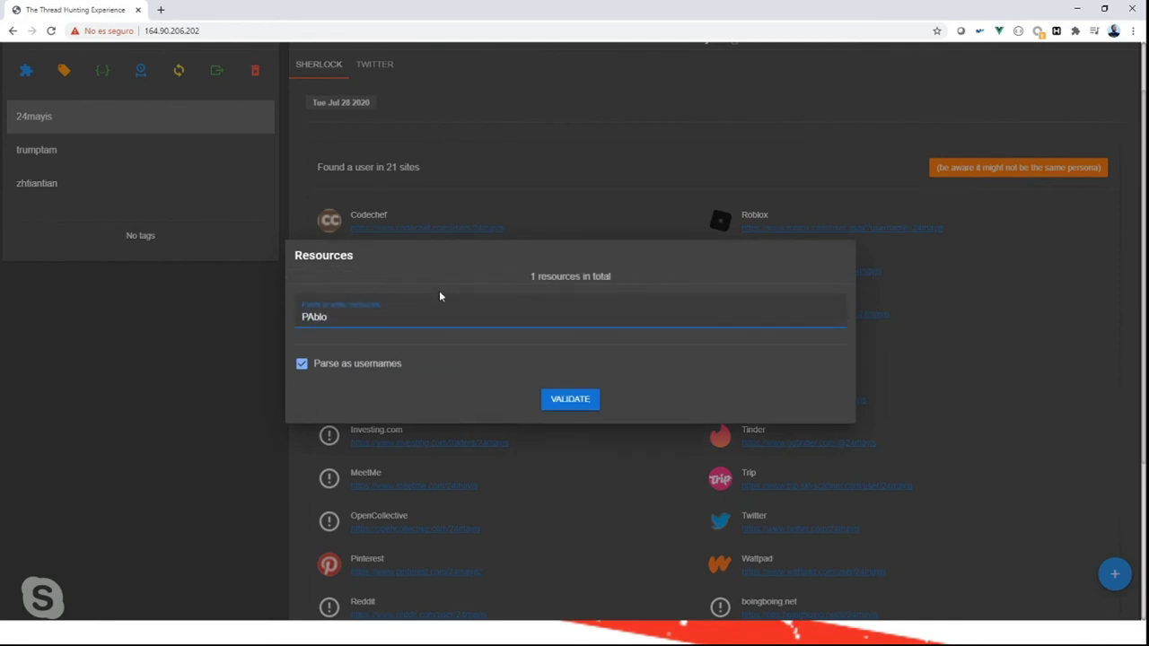
{"action": "left_click", "coordinate": [580, 403]}
{"action": "left_click", "coordinate": [386, 397]}
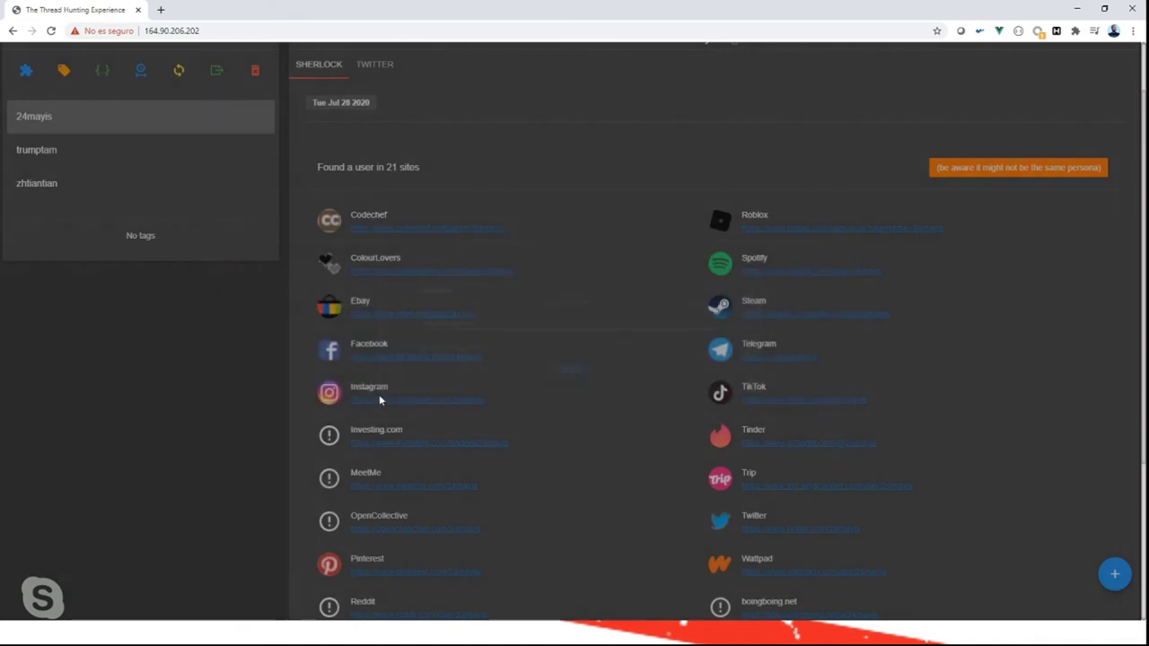
{"action": "left_click", "coordinate": [90, 153]}
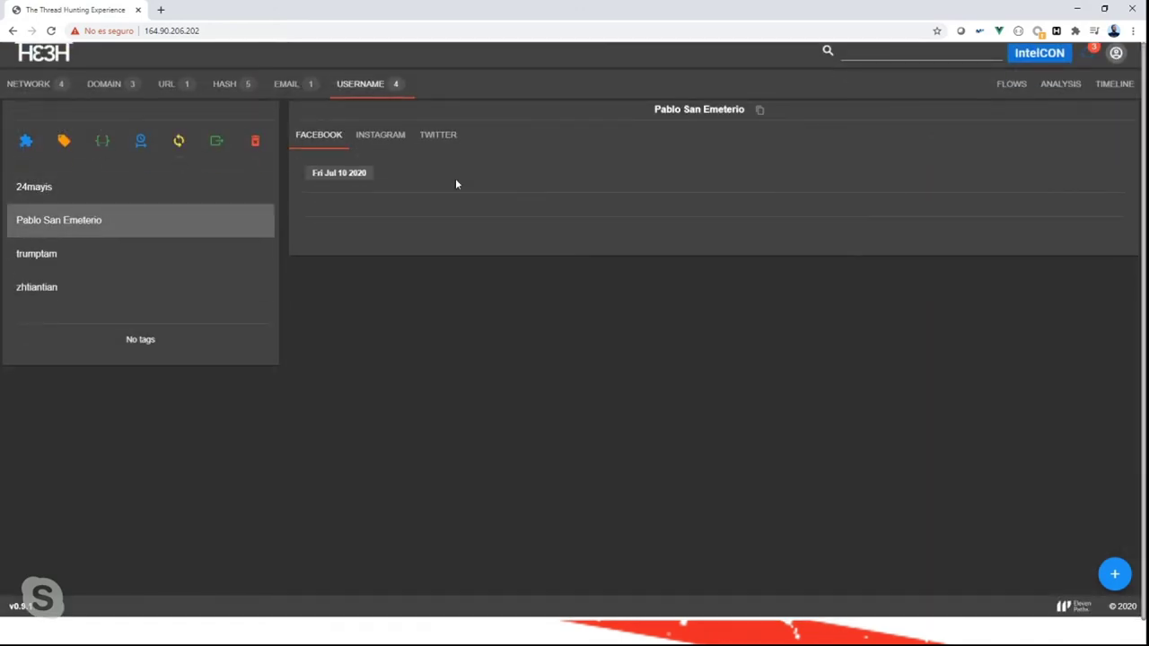
{"action": "left_click", "coordinate": [398, 141]}
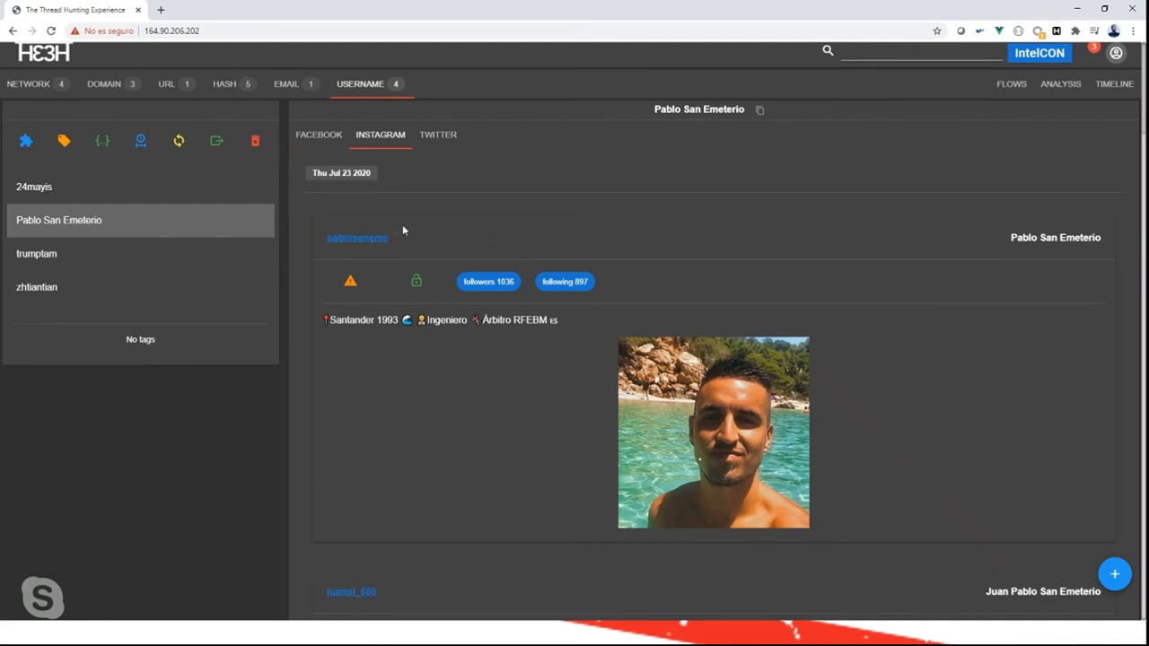
{"action": "scroll", "coordinate": [422, 377], "scroll_direction": "down", "scroll_amount": 4}
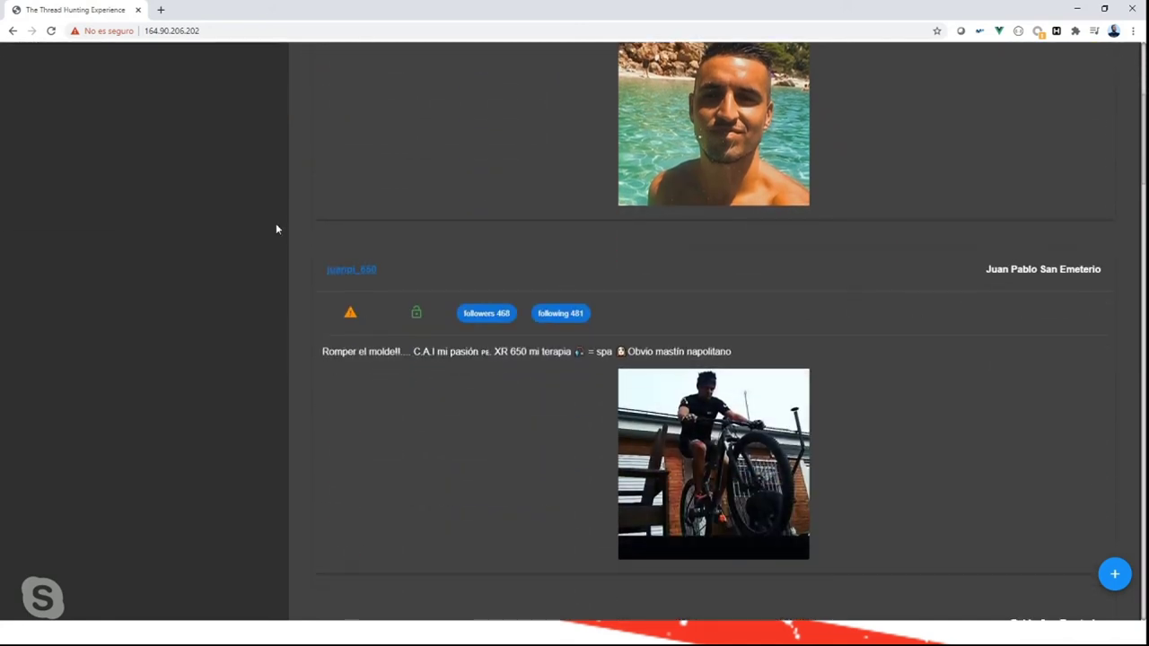
{"action": "scroll", "coordinate": [450, 515], "scroll_direction": "down", "scroll_amount": 6}
{"action": "scroll", "coordinate": [450, 515], "scroll_direction": "down", "scroll_amount": 12}
{"action": "scroll", "coordinate": [450, 516], "scroll_direction": "down", "scroll_amount": 11}
{"action": "scroll", "coordinate": [450, 516], "scroll_direction": "down", "scroll_amount": 2}
{"action": "scroll", "coordinate": [451, 516], "scroll_direction": "up", "scroll_amount": 5}
{"action": "scroll", "coordinate": [451, 516], "scroll_direction": "down", "scroll_amount": 15}
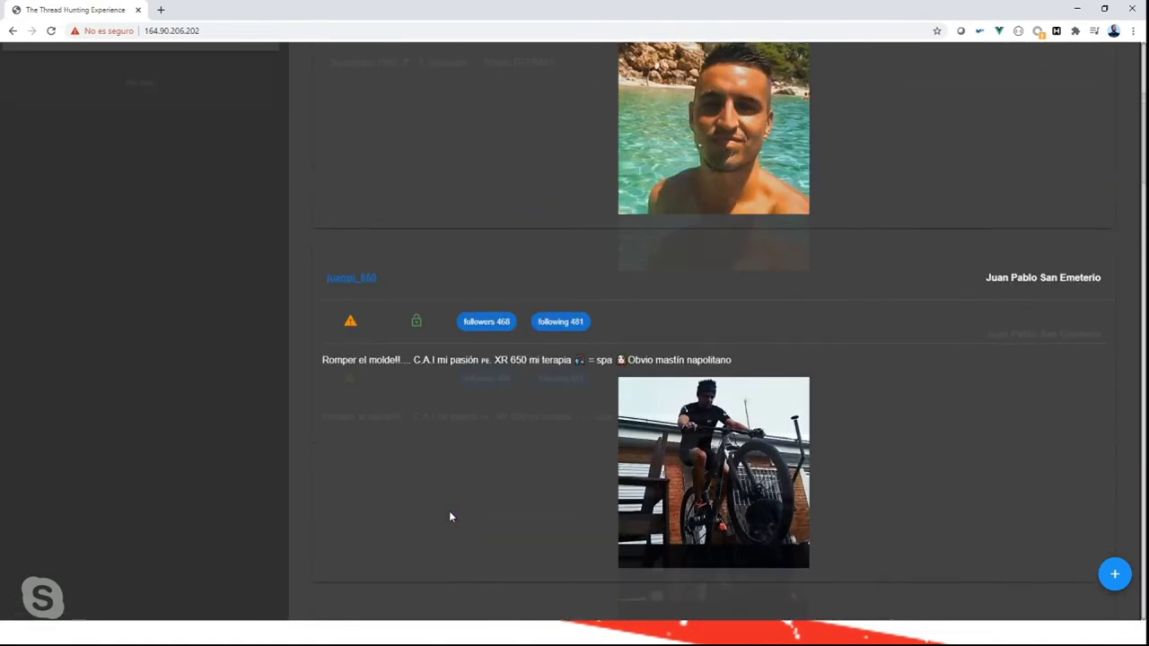
{"action": "scroll", "coordinate": [450, 516], "scroll_direction": "up", "scroll_amount": 4}
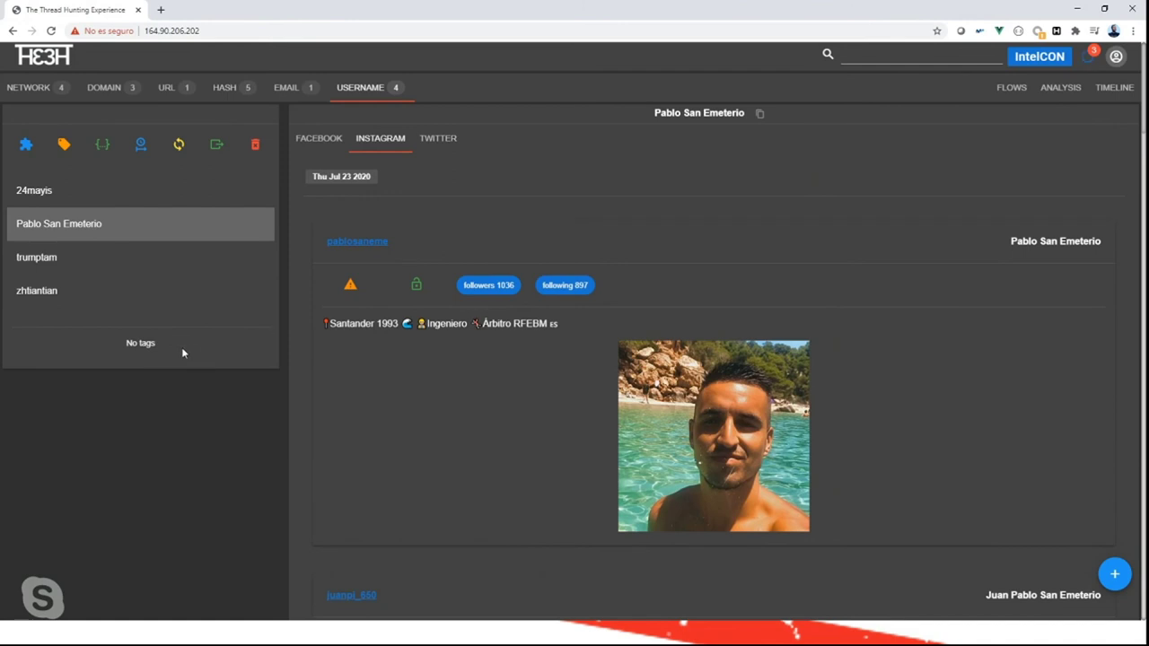
Browse the Twitter account matches for the added full name, the first with 3022 followers.
{"action": "left_click", "coordinate": [432, 140]}
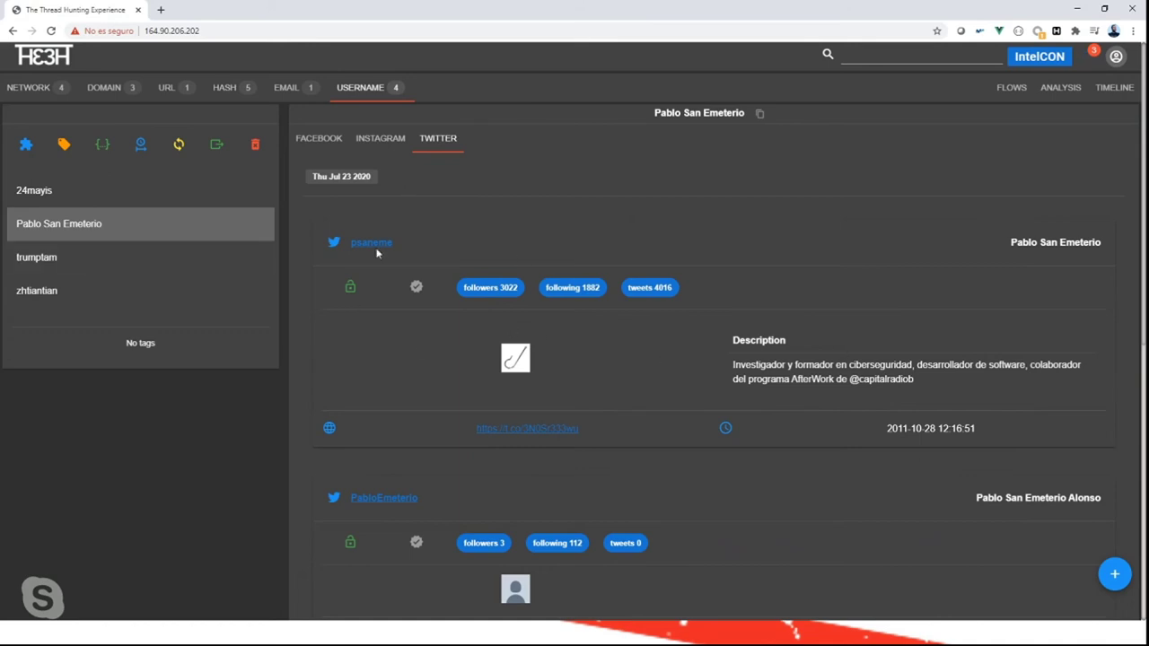
{"action": "scroll", "coordinate": [415, 445], "scroll_direction": "down", "scroll_amount": 2}
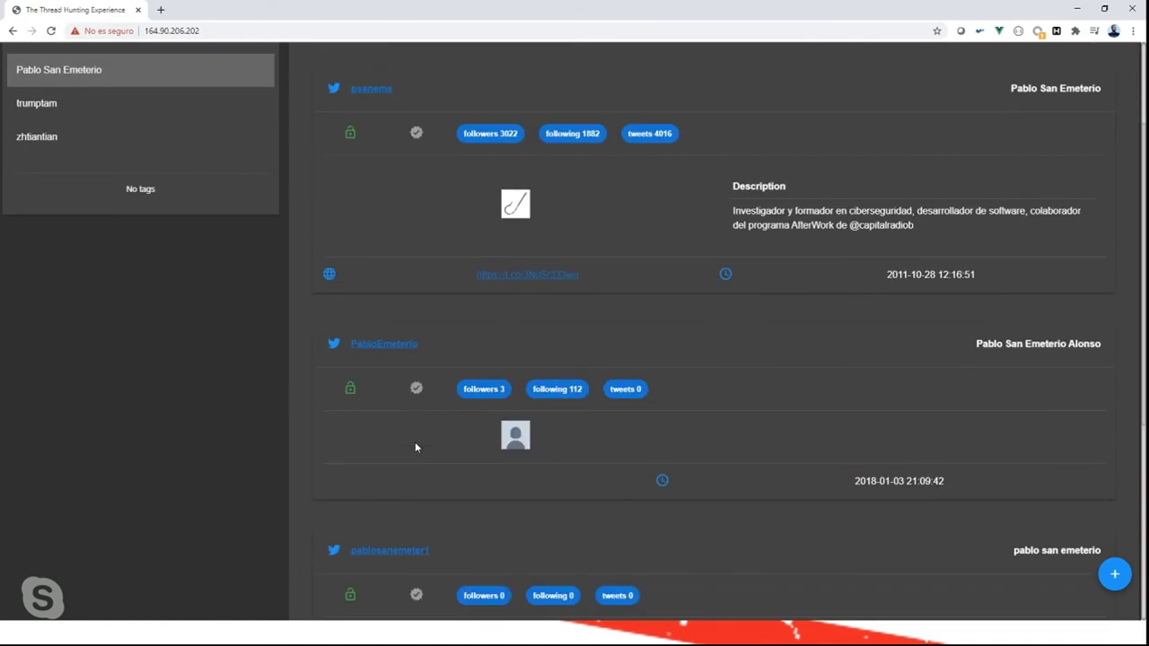
{"action": "scroll", "coordinate": [418, 615], "scroll_direction": "down", "scroll_amount": 2}
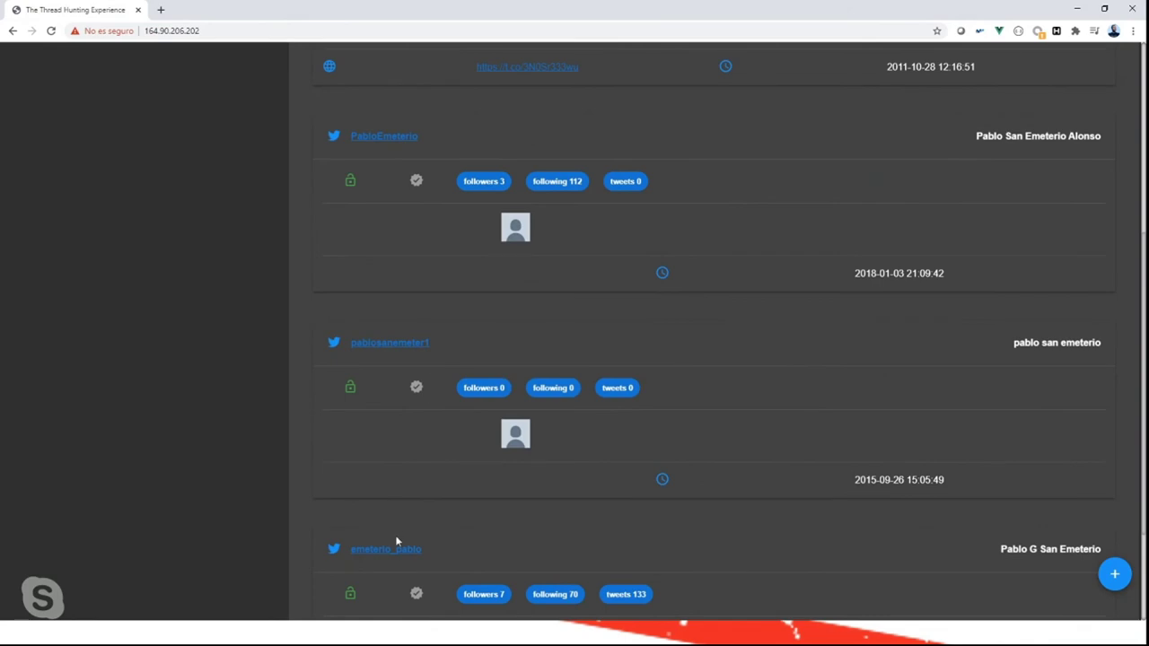
{"action": "scroll", "coordinate": [398, 539], "scroll_direction": "down", "scroll_amount": 2}
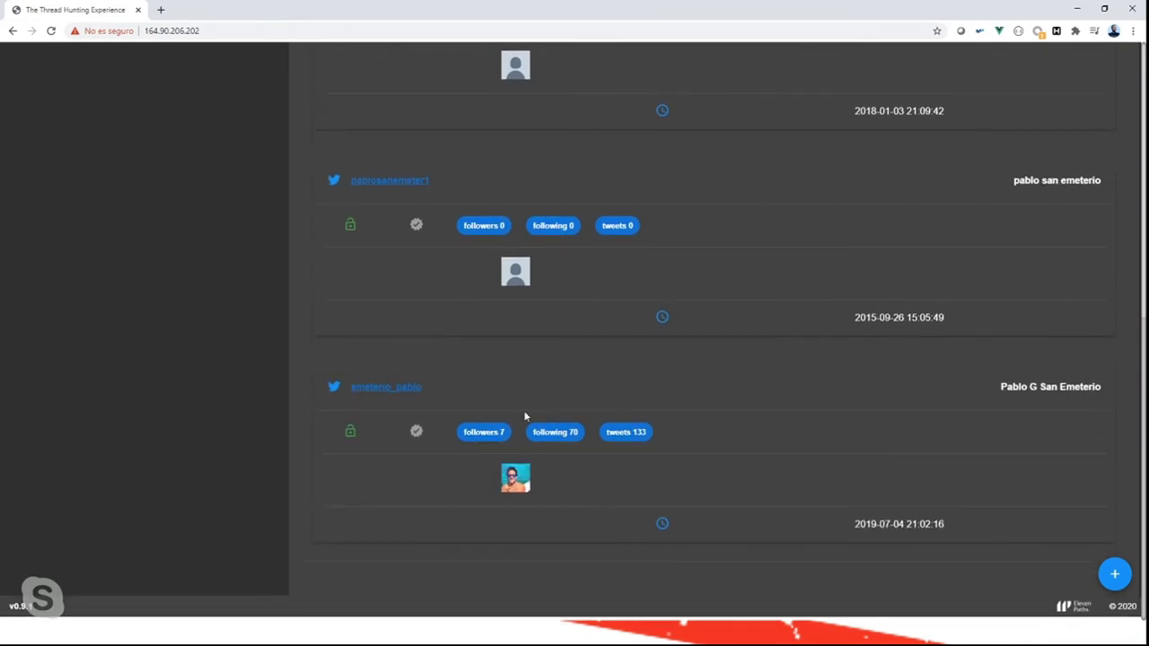
{"action": "scroll", "coordinate": [552, 440], "scroll_direction": "up", "scroll_amount": 6}
{"action": "scroll", "coordinate": [551, 440], "scroll_direction": "down", "scroll_amount": 4}
{"action": "scroll", "coordinate": [385, 352], "scroll_direction": "up", "scroll_amount": 2}
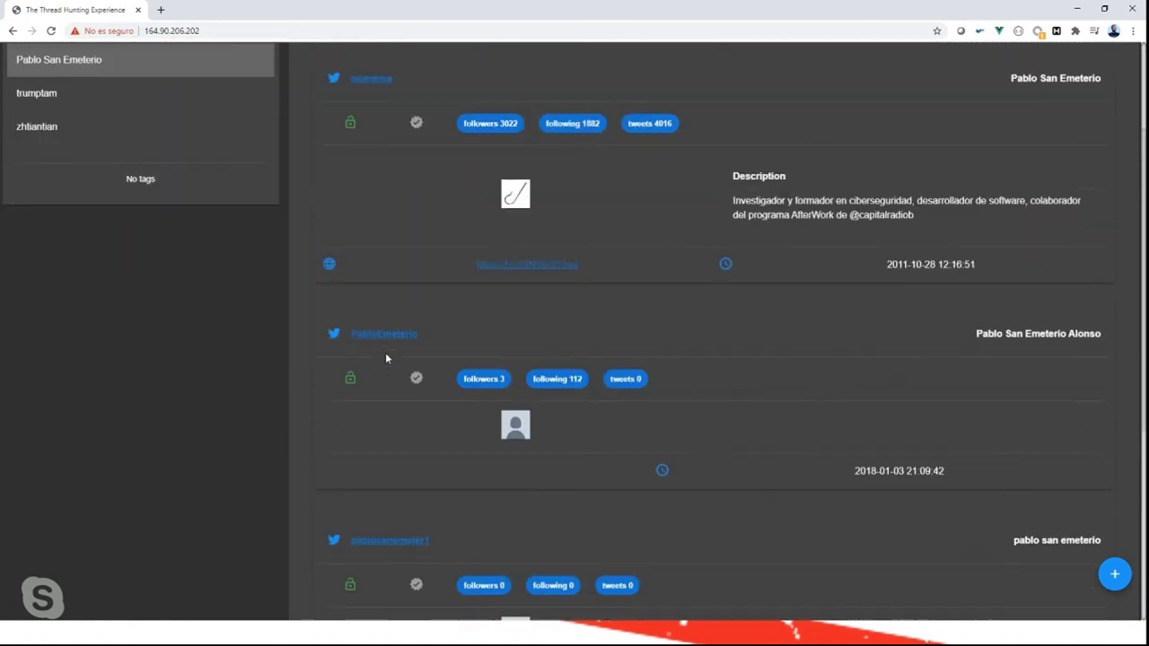
{"action": "scroll", "coordinate": [386, 358], "scroll_direction": "up", "scroll_amount": 2}
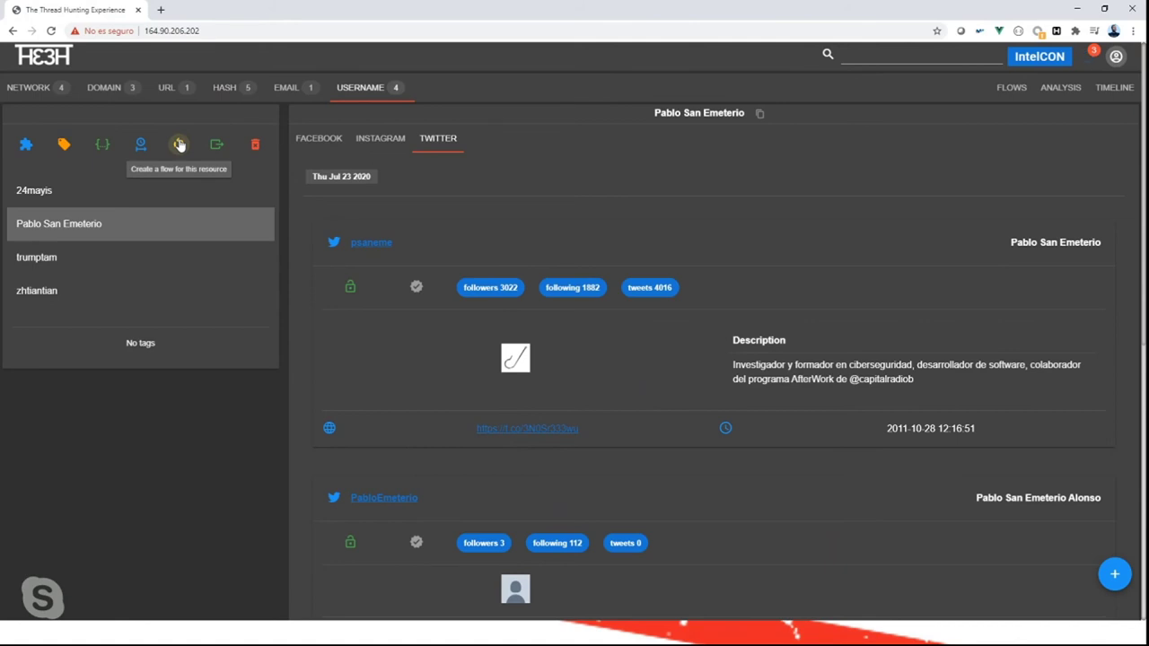
Add an instagram flow for the username repeating every 1 hrs, with Launch now ticked.
{"action": "left_click", "coordinate": [178, 144]}
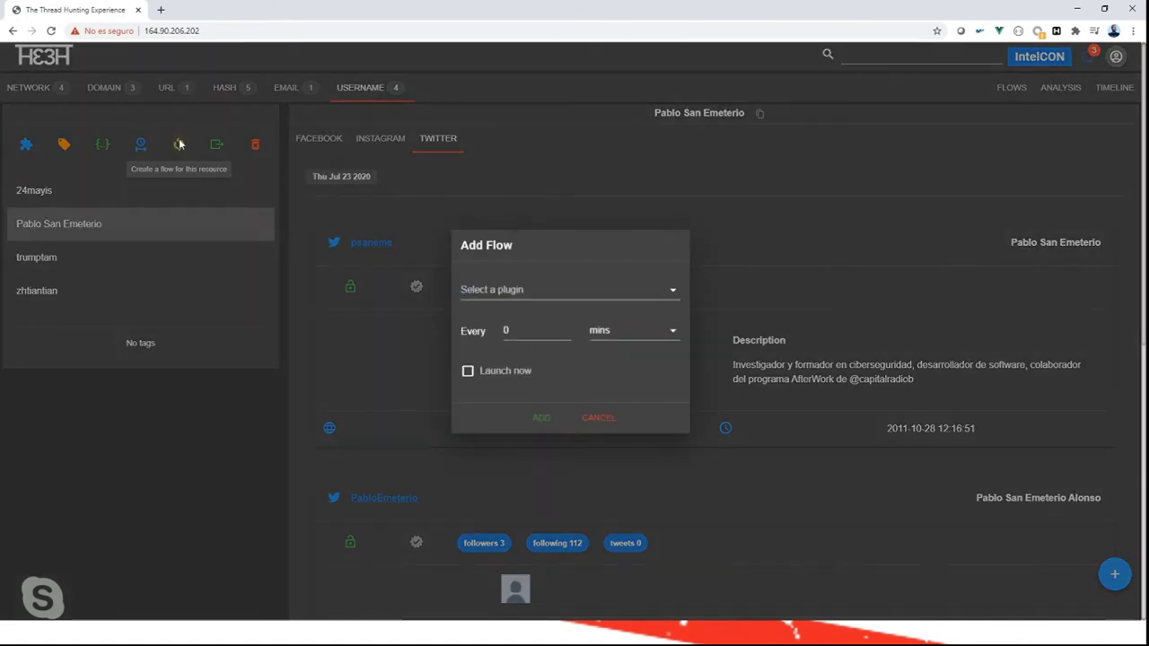
{"action": "left_click", "coordinate": [669, 300]}
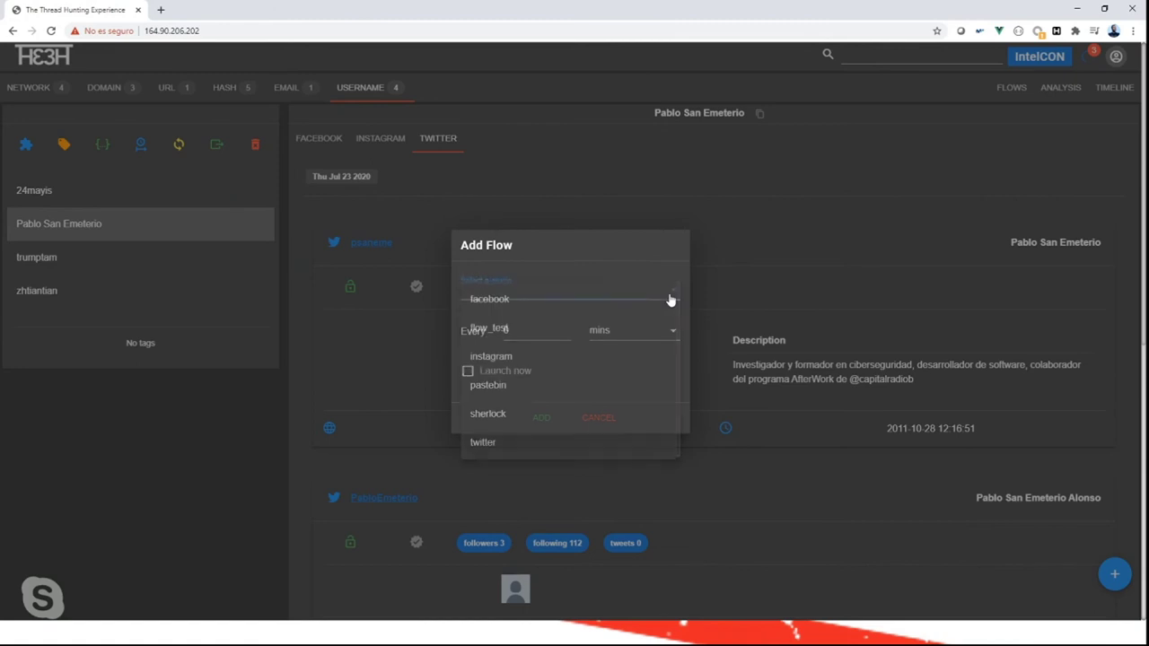
{"action": "left_click", "coordinate": [535, 359]}
{"action": "left_click", "coordinate": [537, 330]}
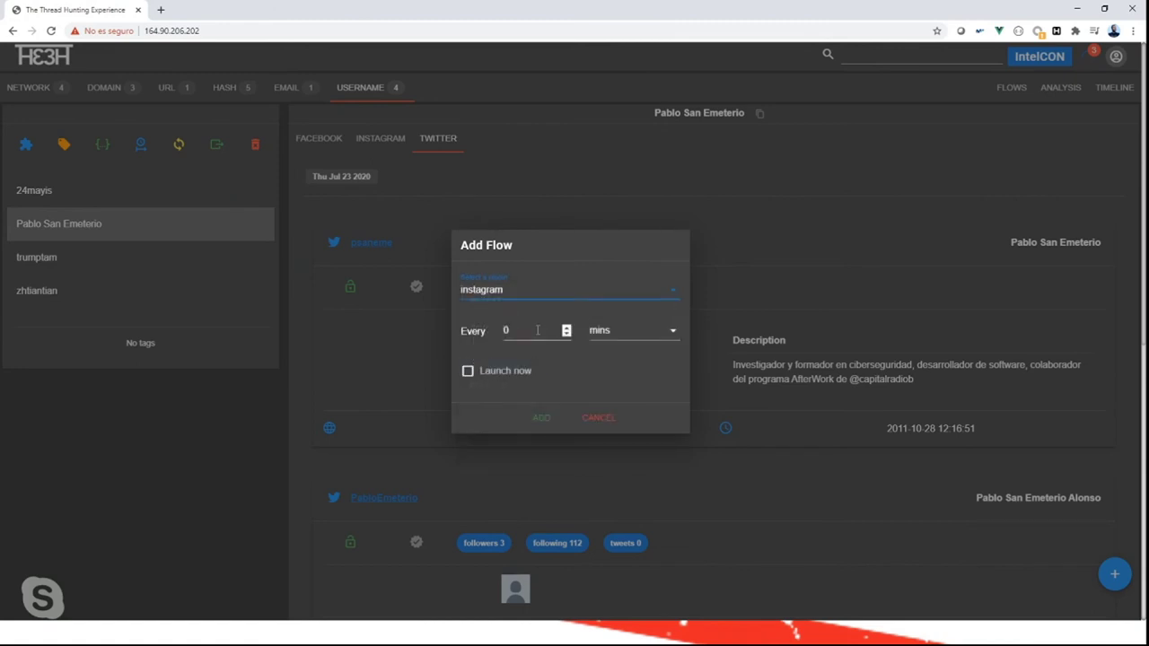
{"action": "key", "text": "BackSpace"}
{"action": "type", "text": "1"}
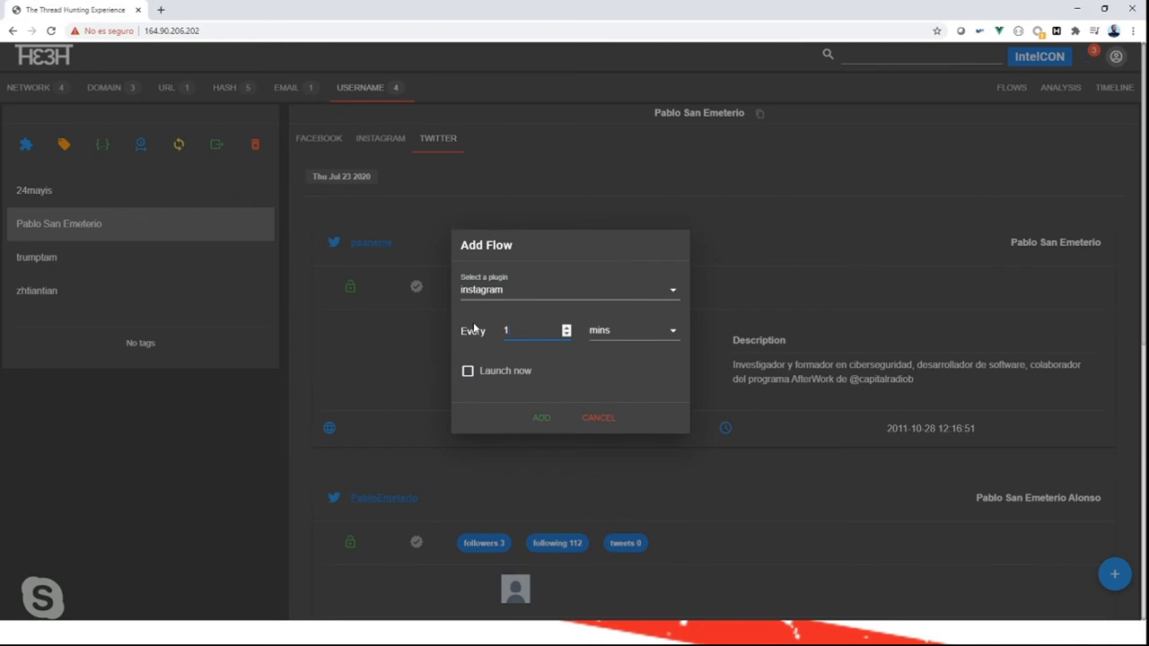
{"action": "left_click", "coordinate": [646, 330]}
{"action": "left_click", "coordinate": [609, 368]}
{"action": "left_click", "coordinate": [467, 371]}
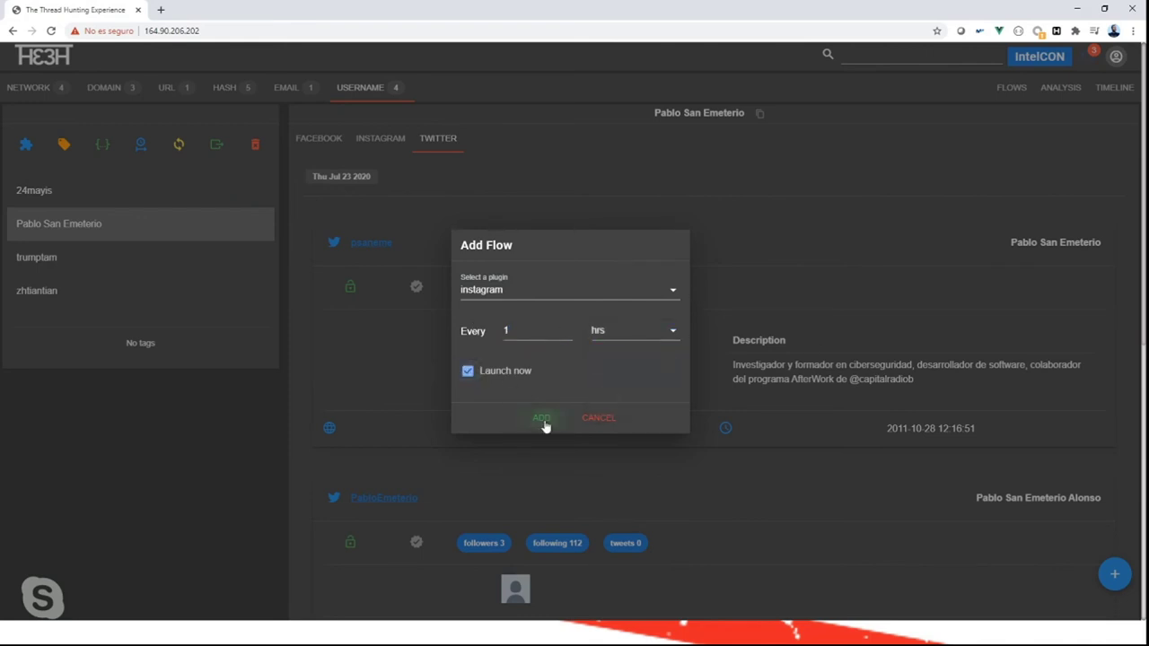
{"action": "left_click", "coordinate": [542, 420]}
Show the Flows page listing the new hourly instagram flow.
{"action": "left_click", "coordinate": [1015, 88]}
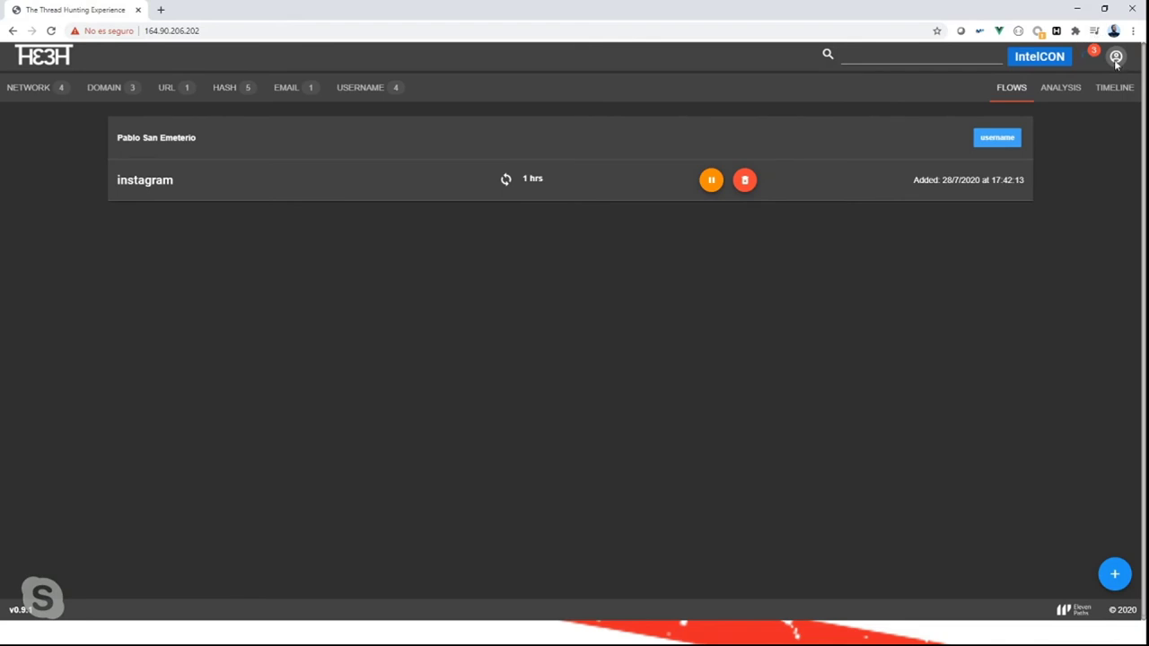
{"action": "left_click", "coordinate": [1115, 58]}
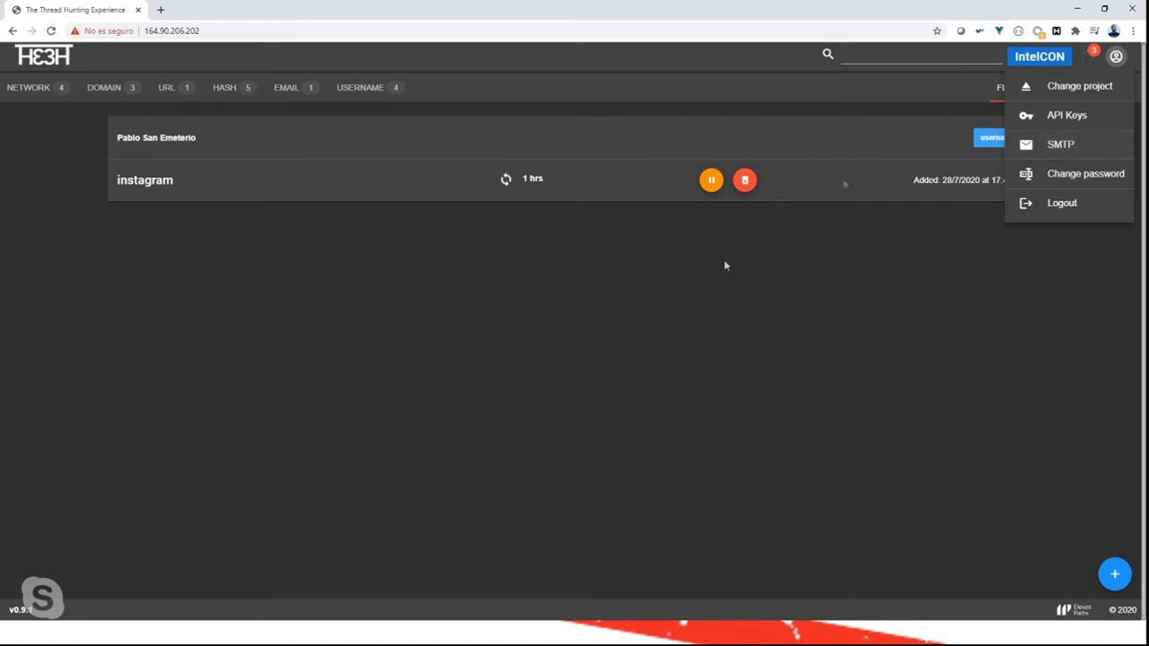
{"action": "left_click", "coordinate": [377, 306]}
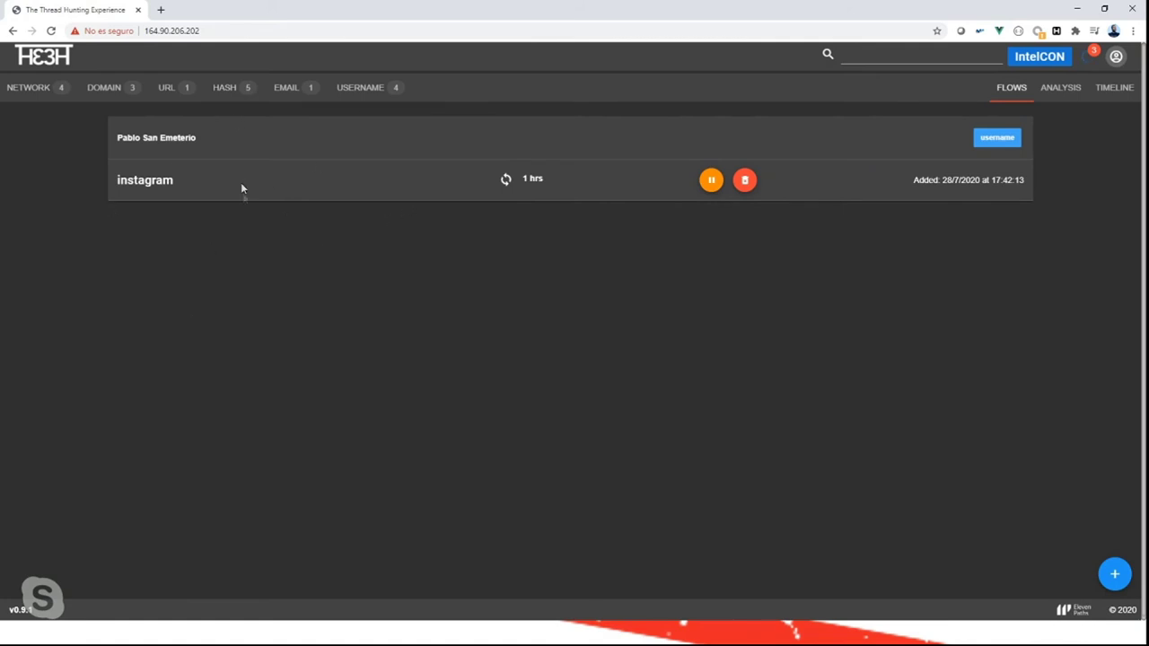
Select hash 05b33567 and cancel the ThreatConnect export.
{"action": "left_click", "coordinate": [235, 89]}
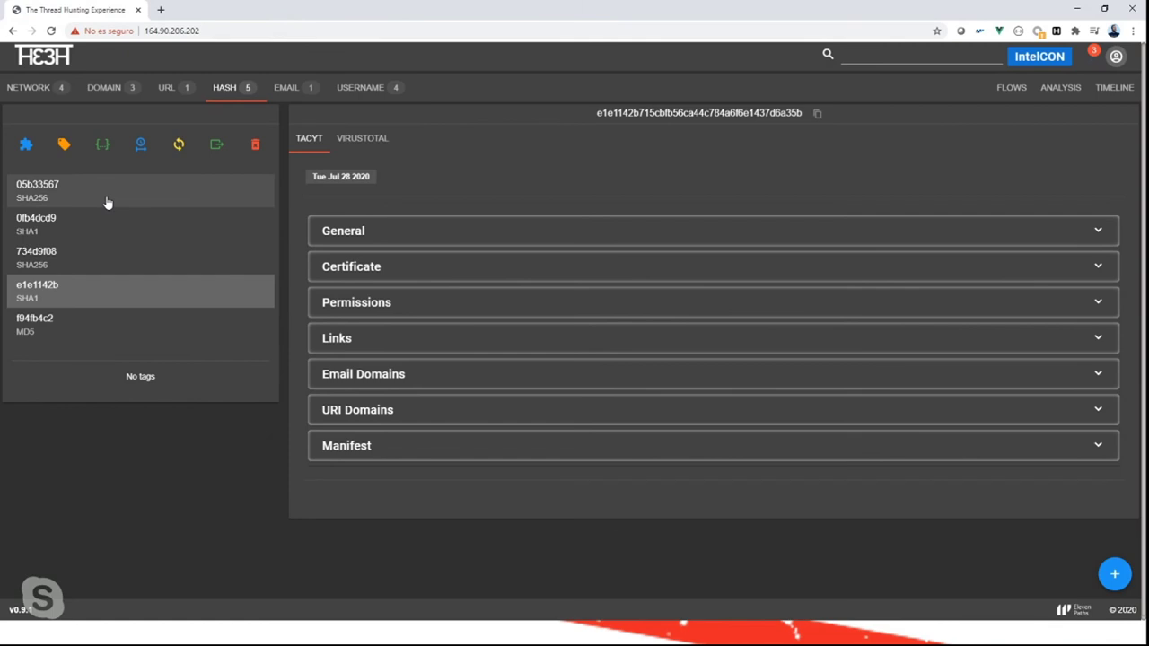
{"action": "left_click", "coordinate": [107, 202]}
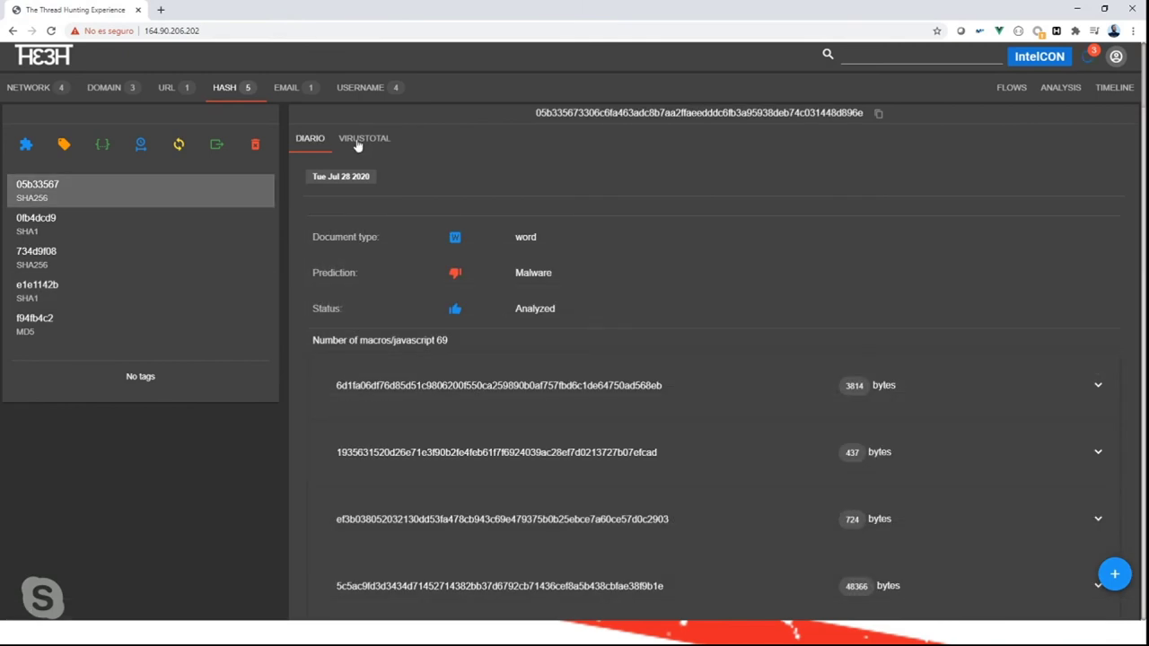
{"action": "left_click", "coordinate": [216, 145]}
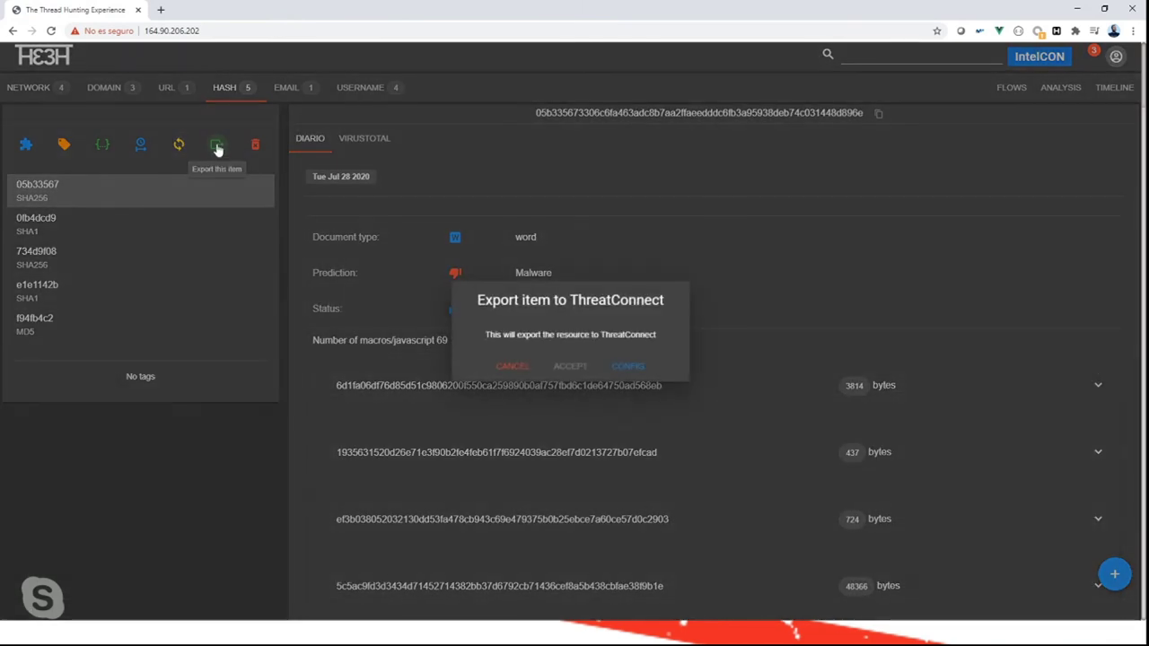
{"action": "left_click", "coordinate": [512, 366]}
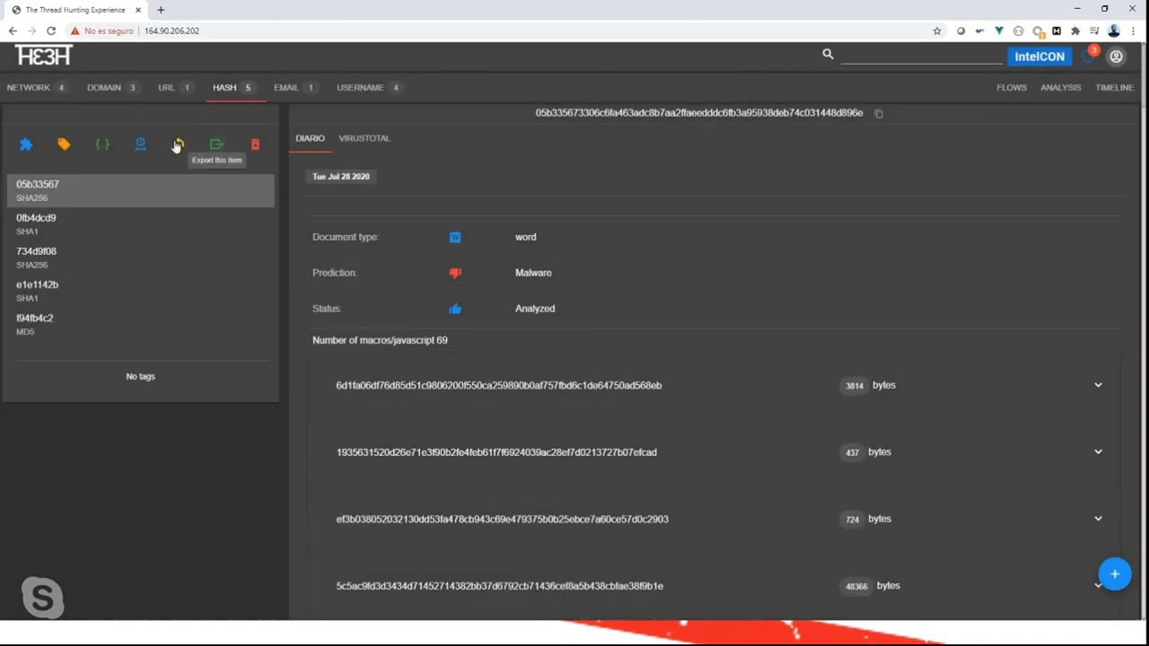
Add a virustotal flow for hash 05b33567 every 1 hrs, check Flows, then minimize the browser.
{"action": "left_click", "coordinate": [179, 144]}
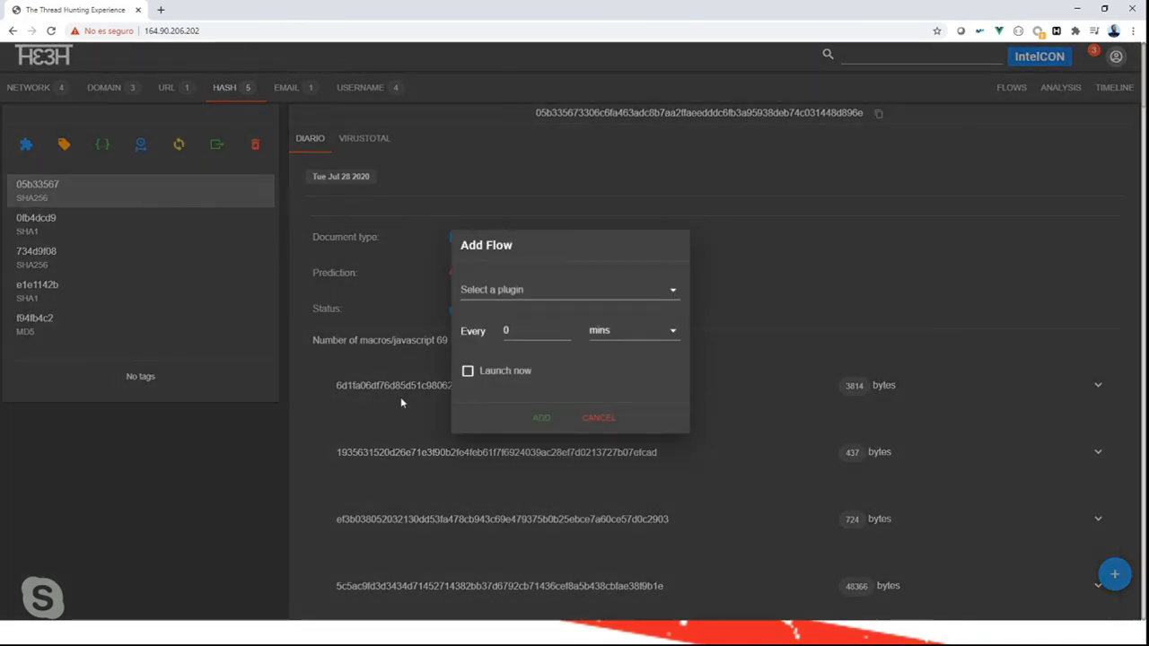
{"action": "left_click", "coordinate": [541, 300]}
{"action": "scroll", "coordinate": [544, 390], "scroll_direction": "down", "scroll_amount": 2}
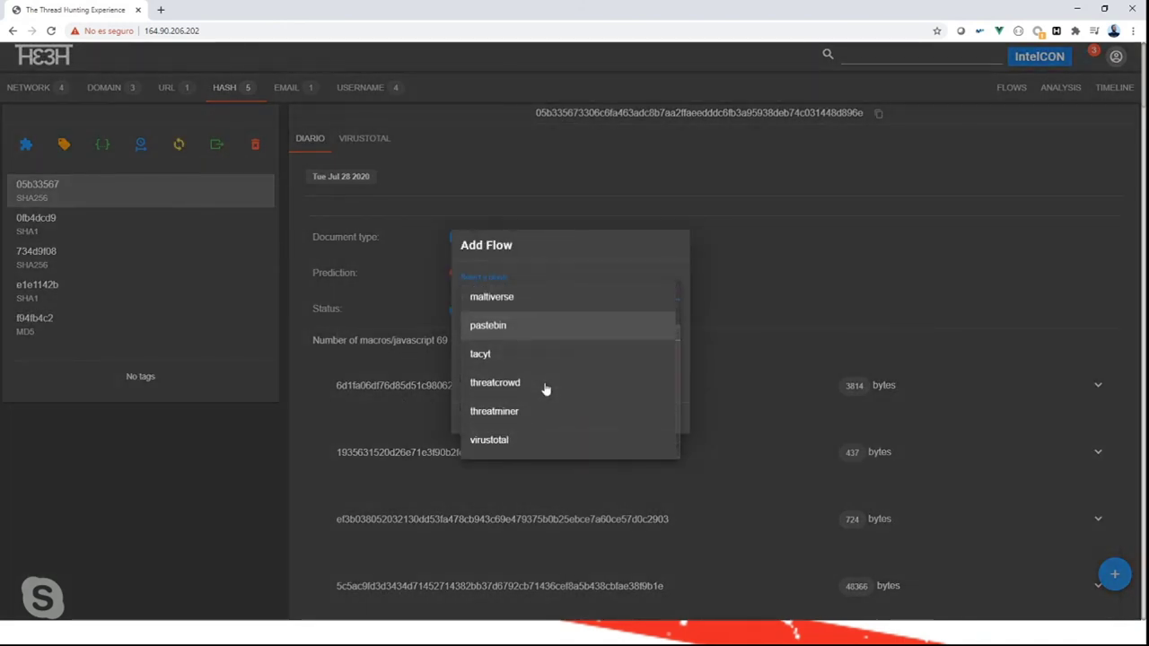
{"action": "left_click", "coordinate": [499, 441]}
{"action": "left_click", "coordinate": [521, 326]}
{"action": "type", "text": "1"}
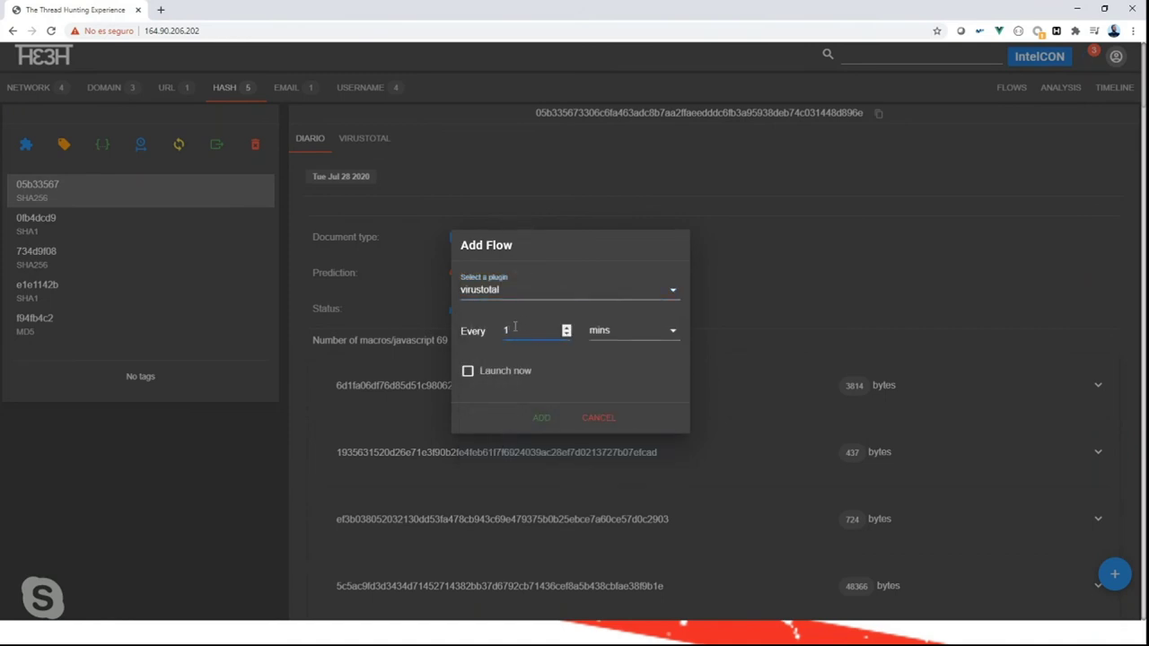
{"action": "left_click", "coordinate": [623, 340]}
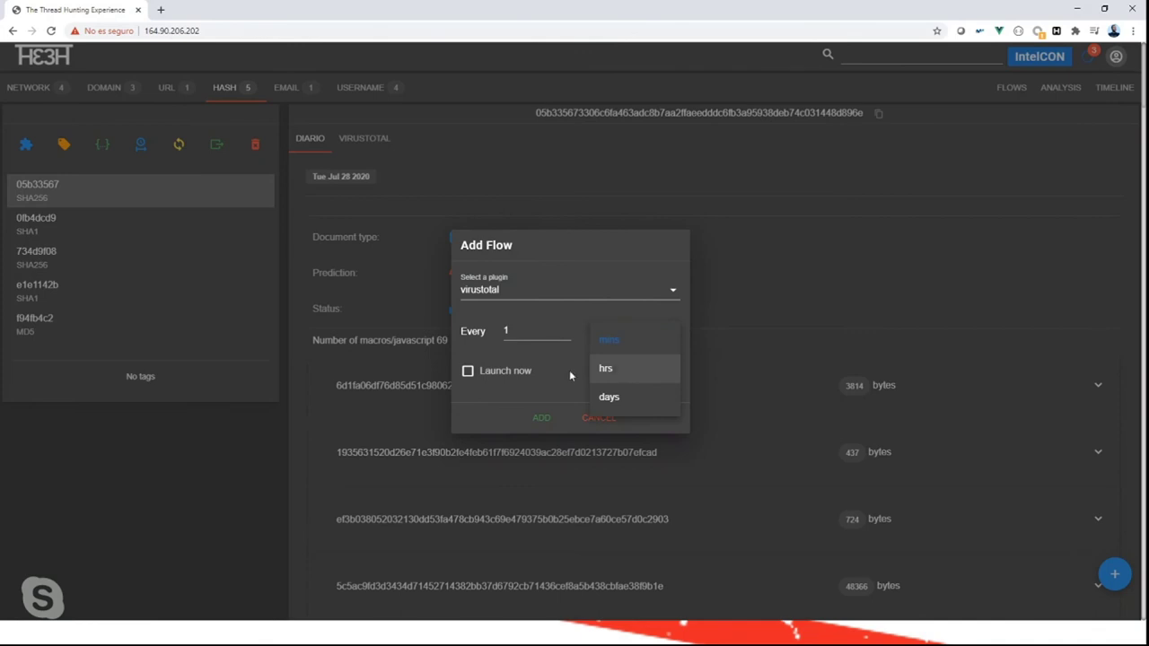
{"action": "left_click", "coordinate": [604, 368]}
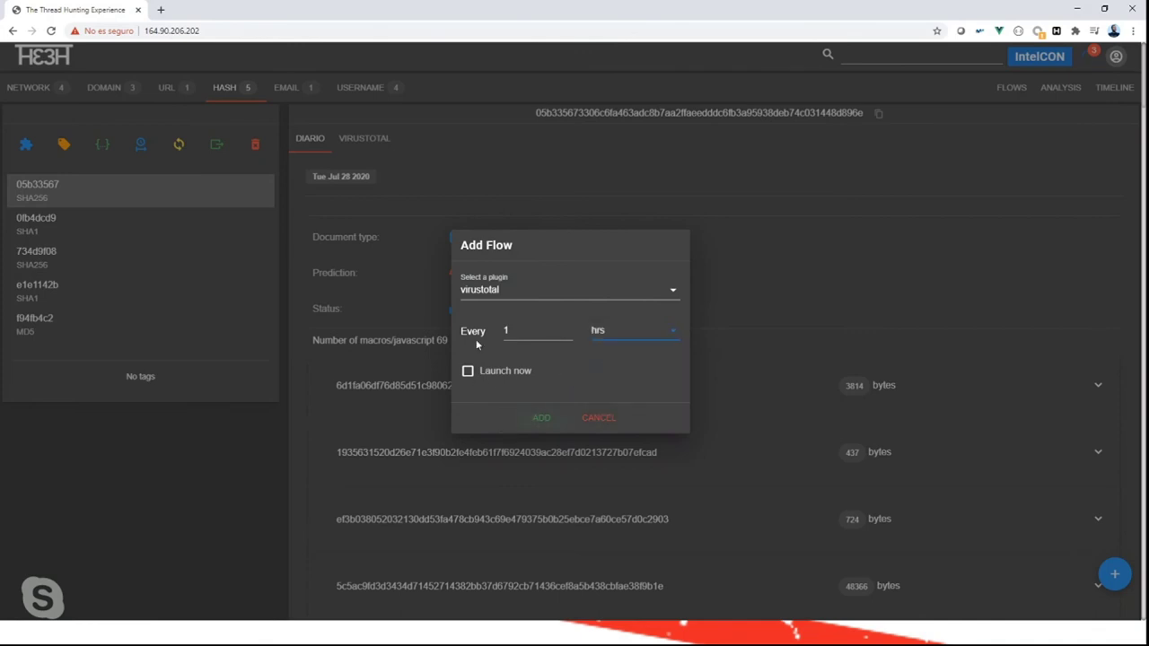
{"action": "left_click", "coordinate": [536, 418]}
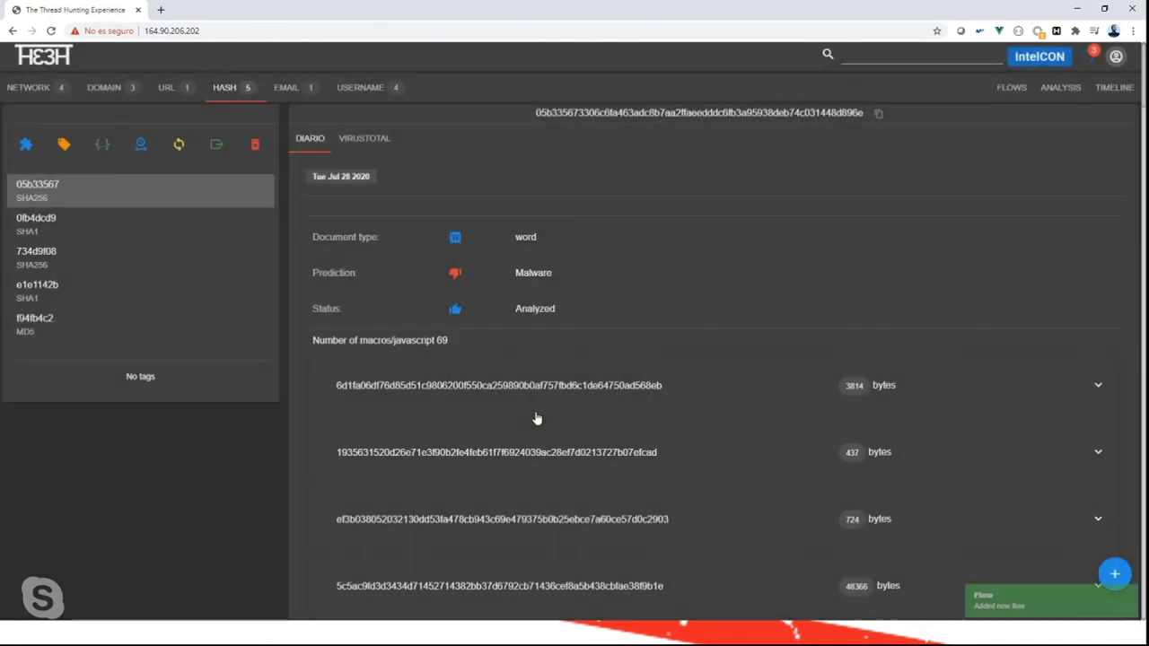
{"action": "left_click", "coordinate": [1011, 87]}
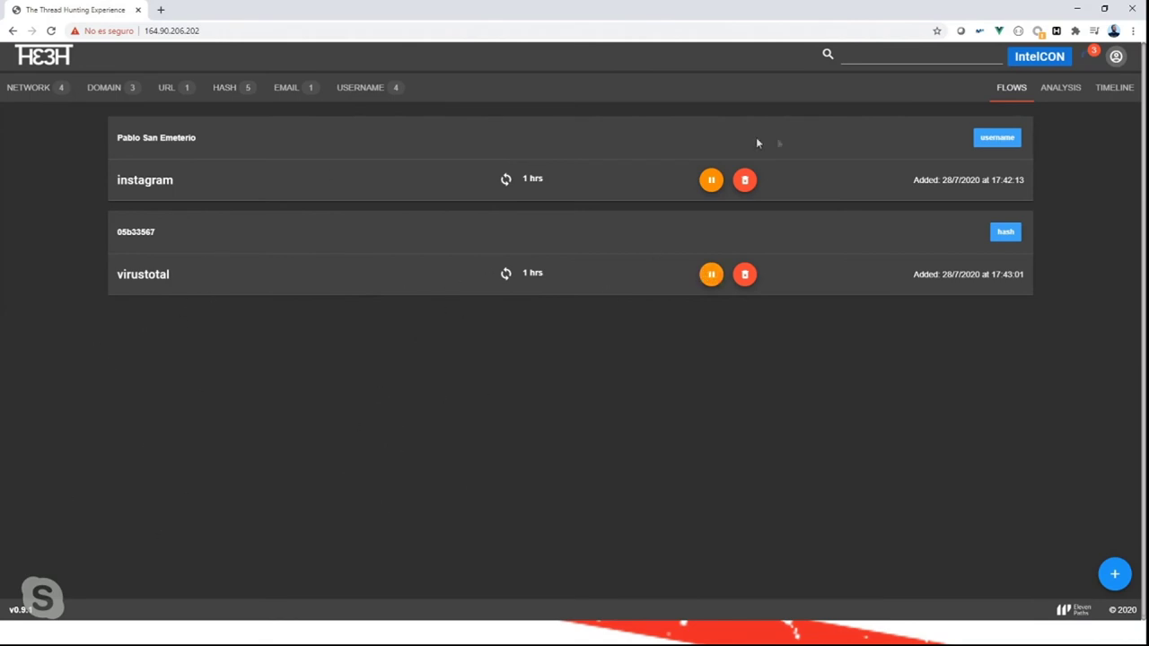
{"action": "left_click", "coordinate": [1079, 11]}
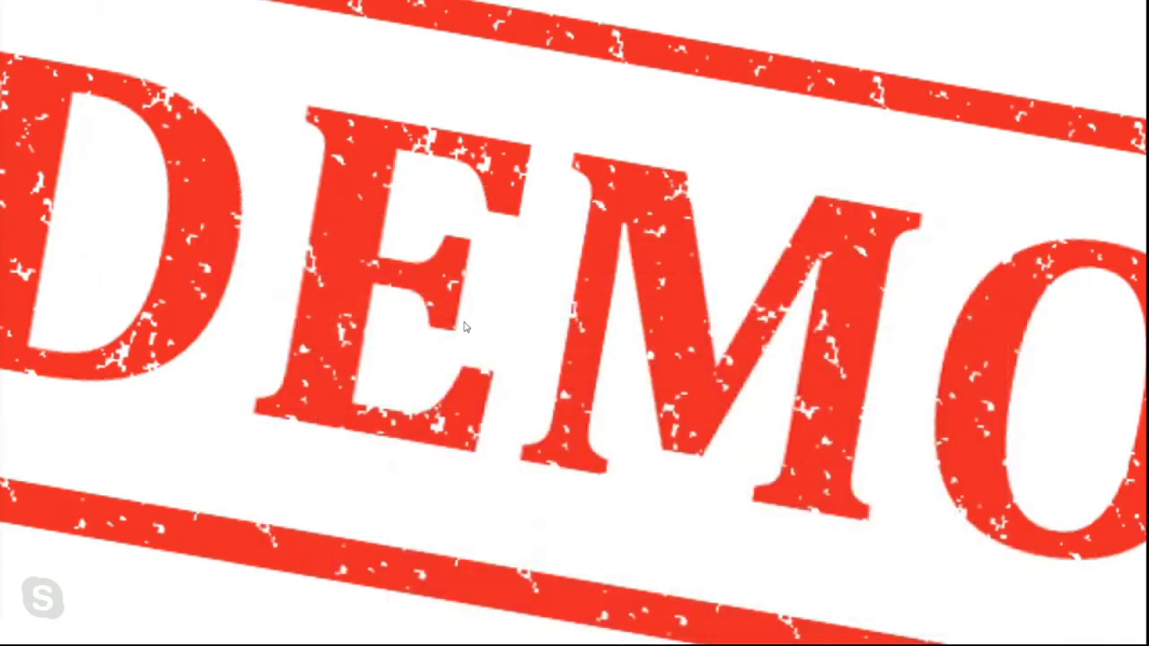
Advance the slideshow to slide 5, Conclusiones y trabajos futuros.
{"action": "left_click", "coordinate": [462, 327]}
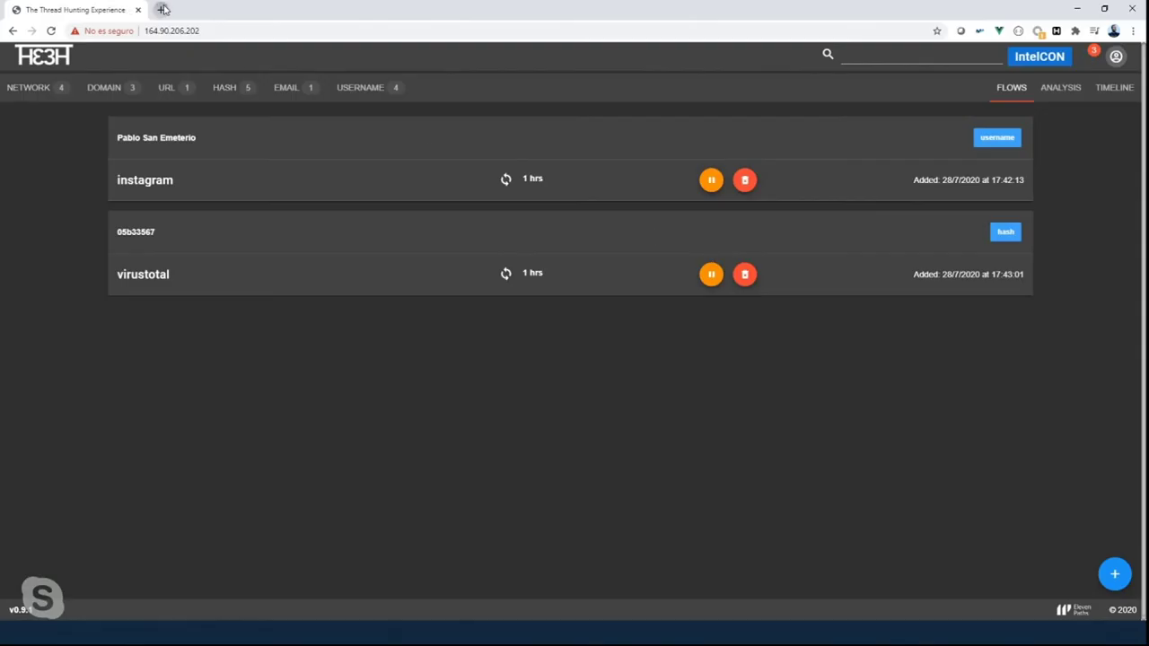
Search for 'thethe elevenpaths' in a new tab and open the ElevenPaths/thethe GitHub repository.
{"action": "left_click", "coordinate": [163, 9]}
{"action": "type", "text": "thethe e"}
{"action": "key", "text": "Return"}
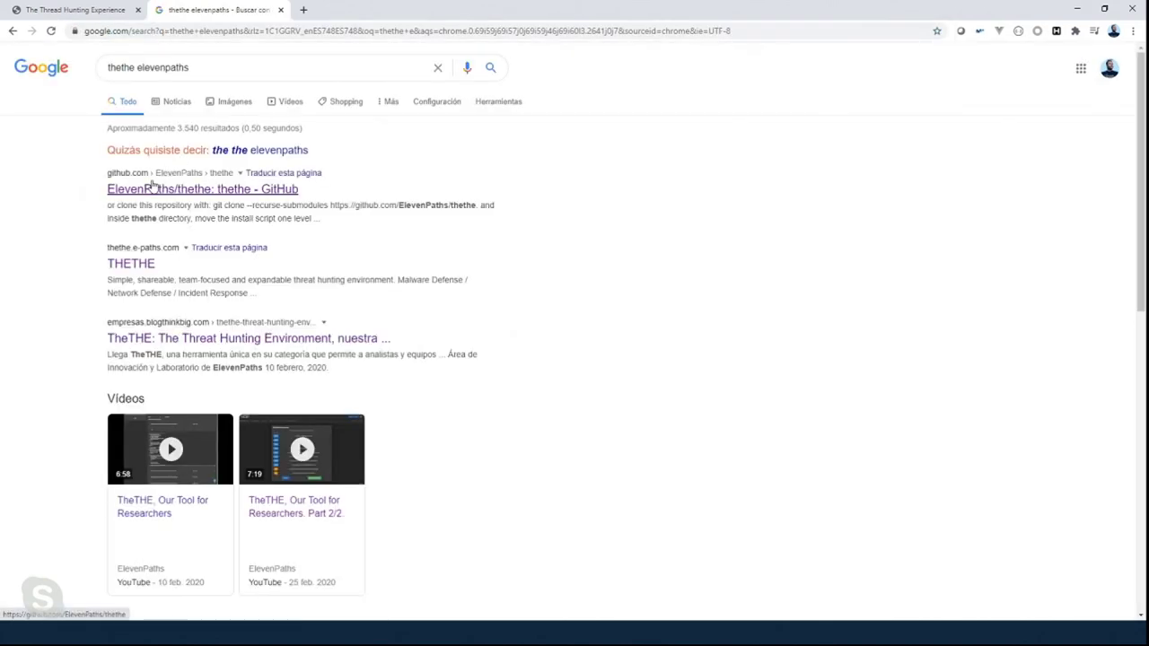
{"action": "left_click", "coordinate": [152, 186]}
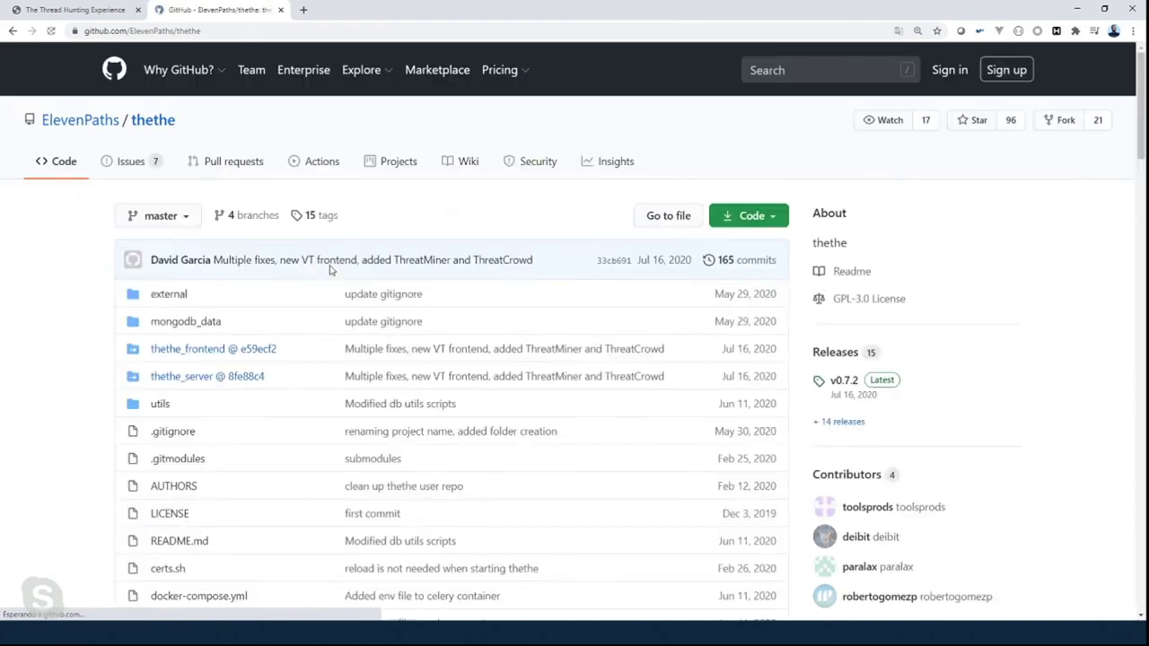
Highlight the four required .env configuration lines in the README, then return to the slideshow.
{"action": "scroll", "coordinate": [330, 269], "scroll_direction": "down", "scroll_amount": 9}
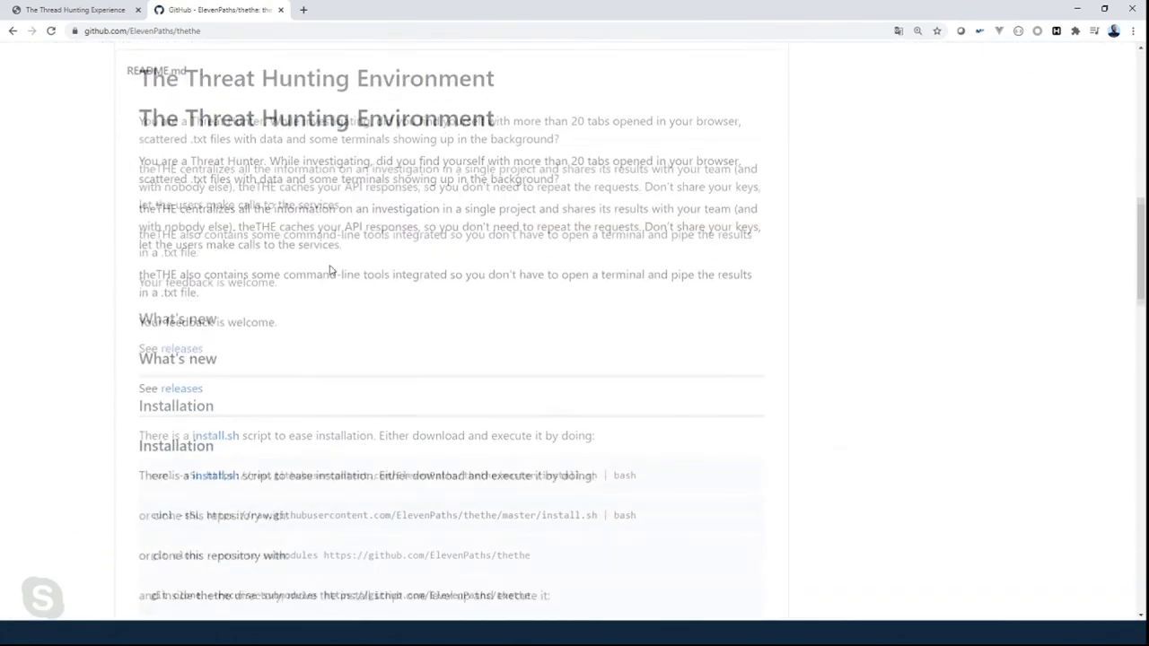
{"action": "scroll", "coordinate": [329, 269], "scroll_direction": "down", "scroll_amount": 15}
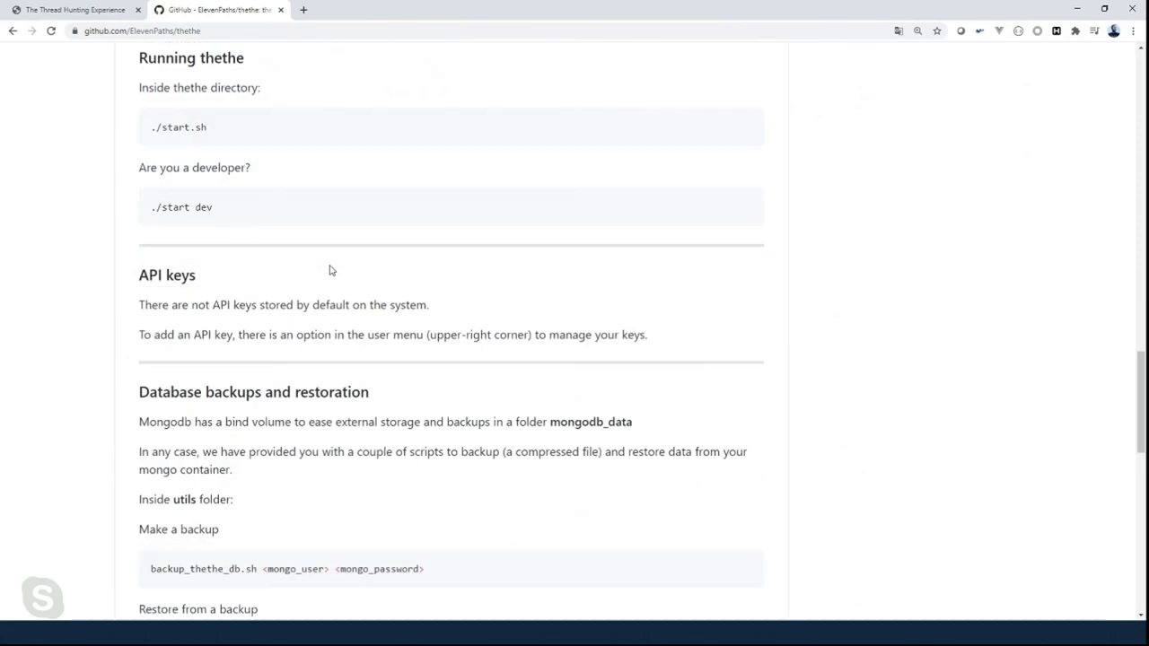
{"action": "right_click", "coordinate": [330, 269]}
{"action": "left_click", "coordinate": [46, 287]}
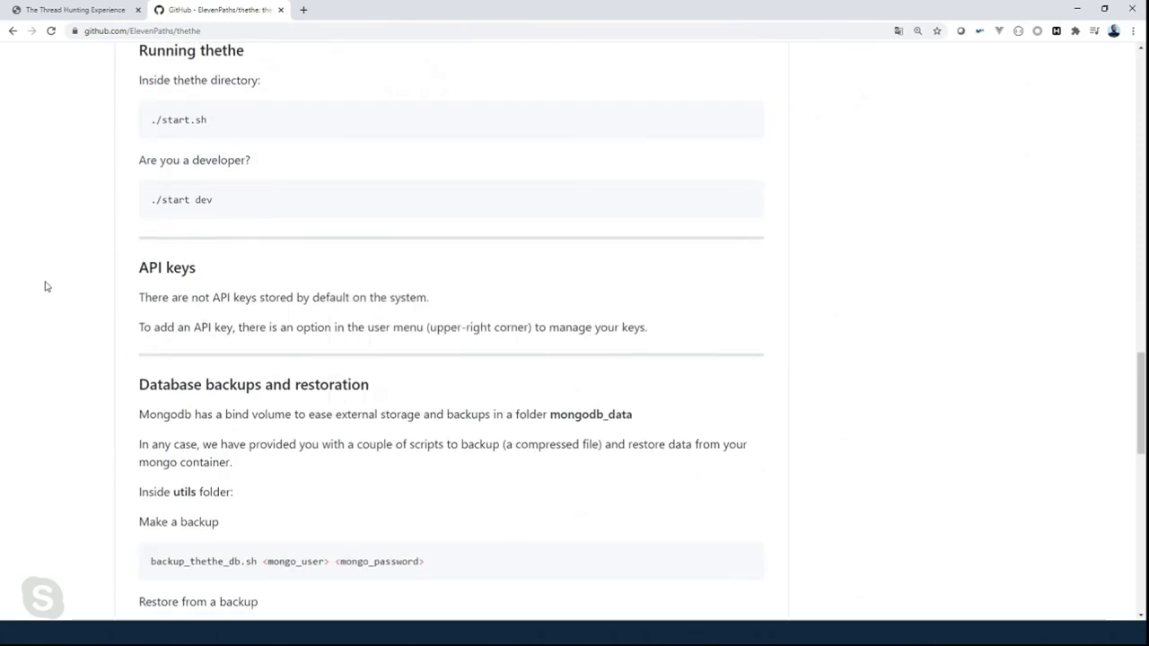
{"action": "scroll", "coordinate": [47, 287], "scroll_direction": "up", "scroll_amount": 4}
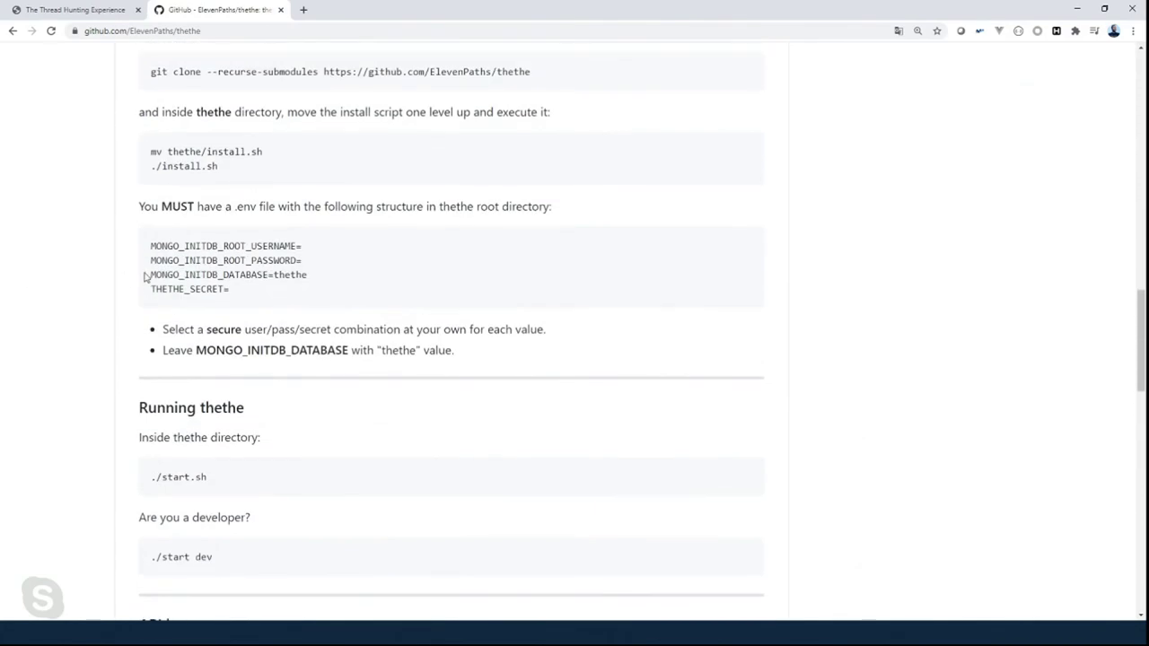
{"action": "left_click_drag", "start_coordinate": [149, 244], "coordinate": [237, 301]}
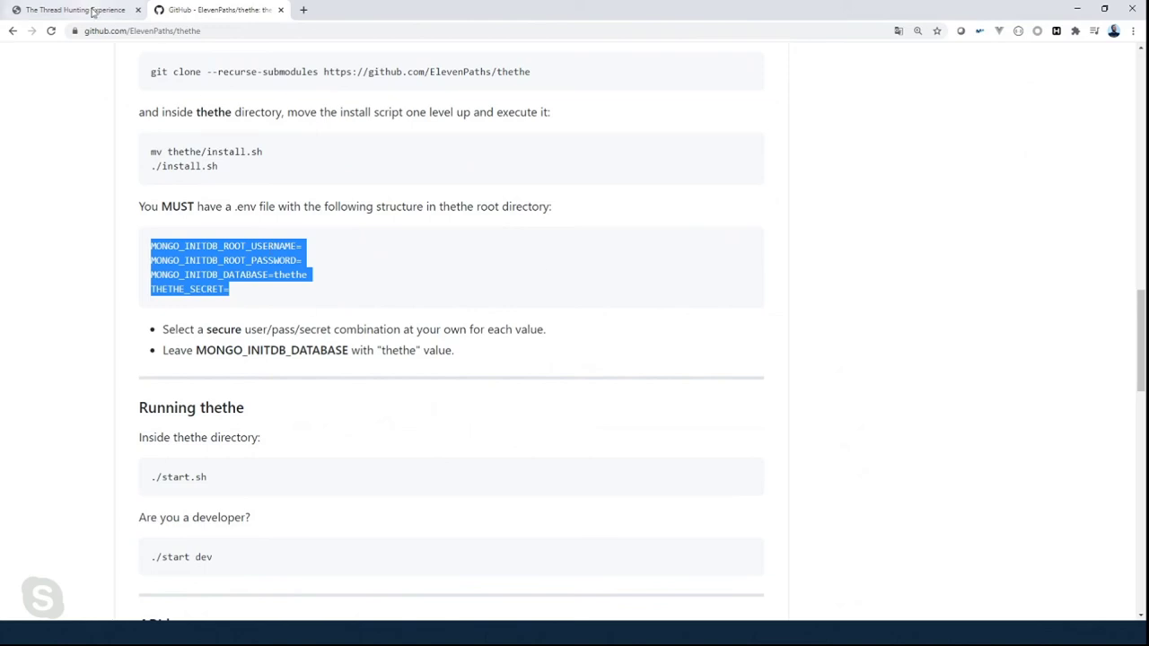
{"action": "left_click", "coordinate": [1073, 9]}
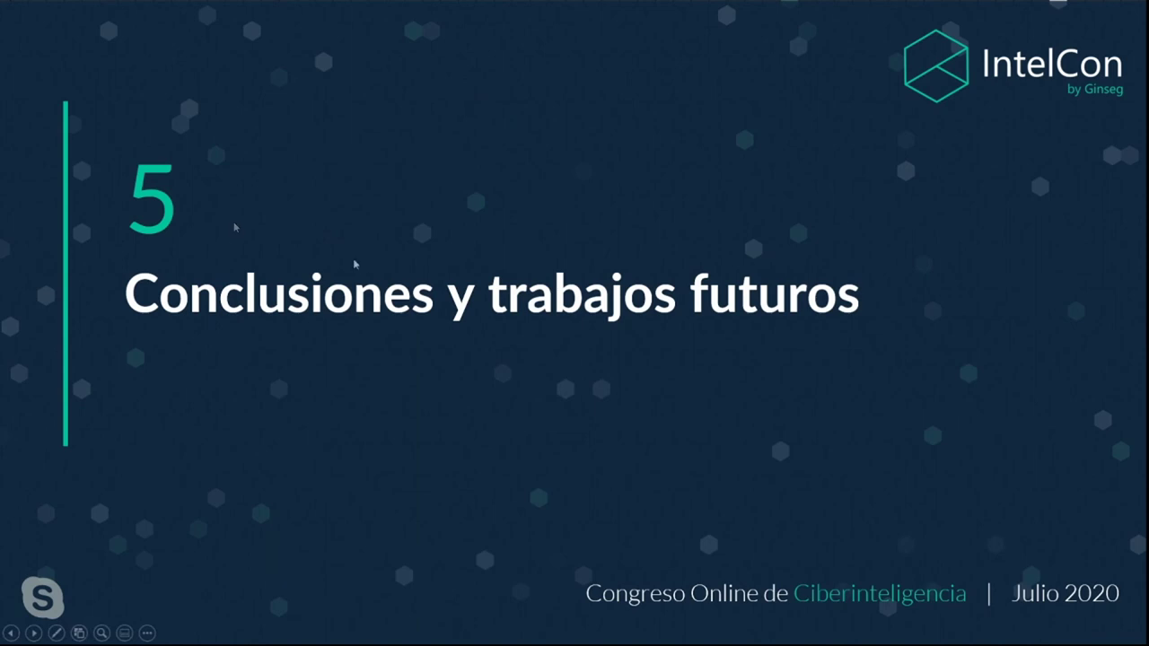